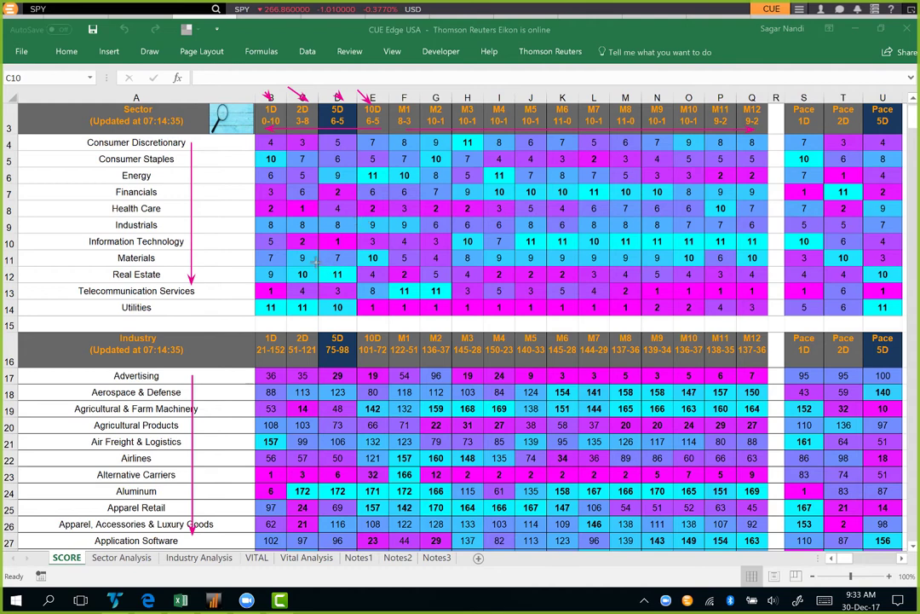
left_click_drag(331, 274, 318, 263)
left_click_drag(308, 227, 328, 238)
left_click_drag(358, 223, 350, 235)
key("Escape")
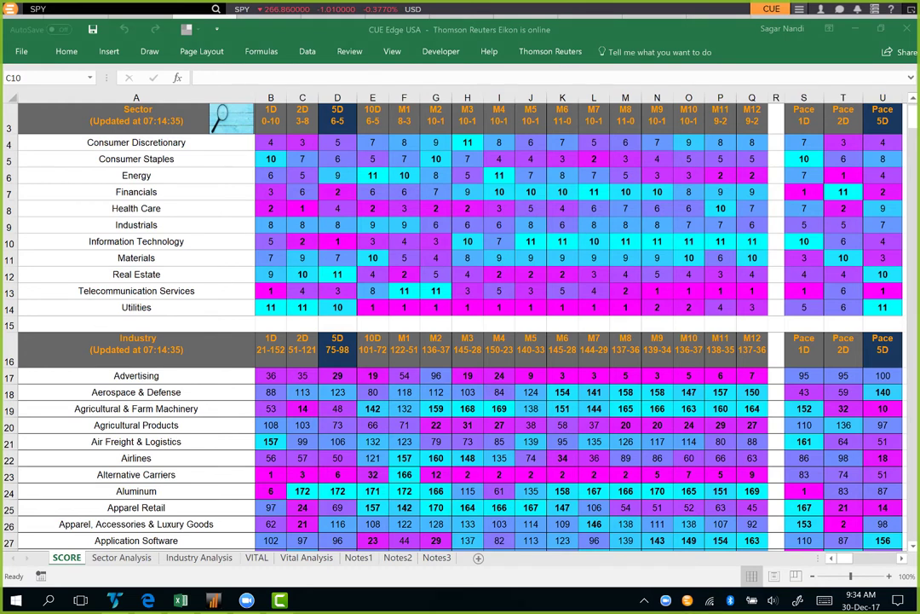
Sort the sectors on the Sector Analysis sheet by the 5D score from largest to smallest.
left_click(125, 560)
left_click(125, 560)
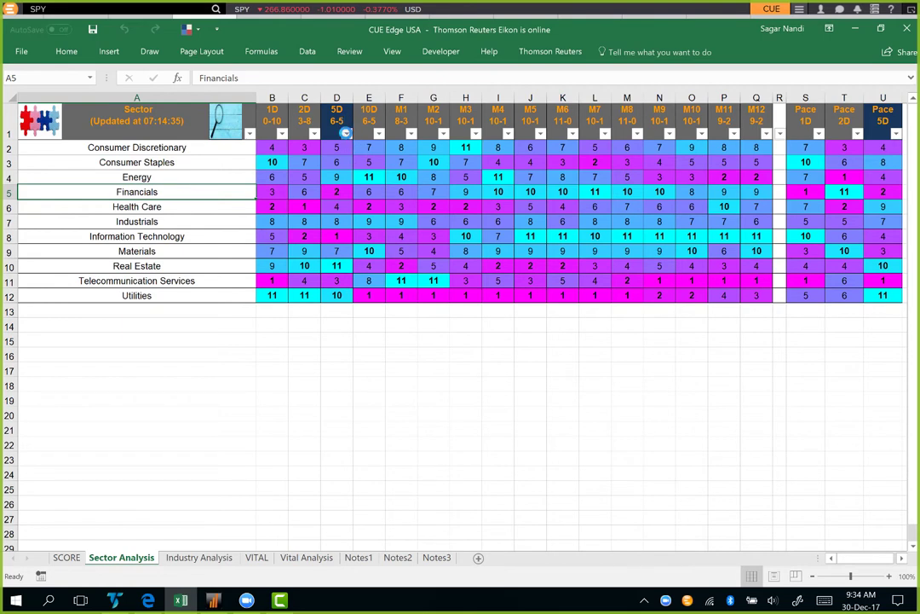
left_click(345, 133)
left_click(230, 162)
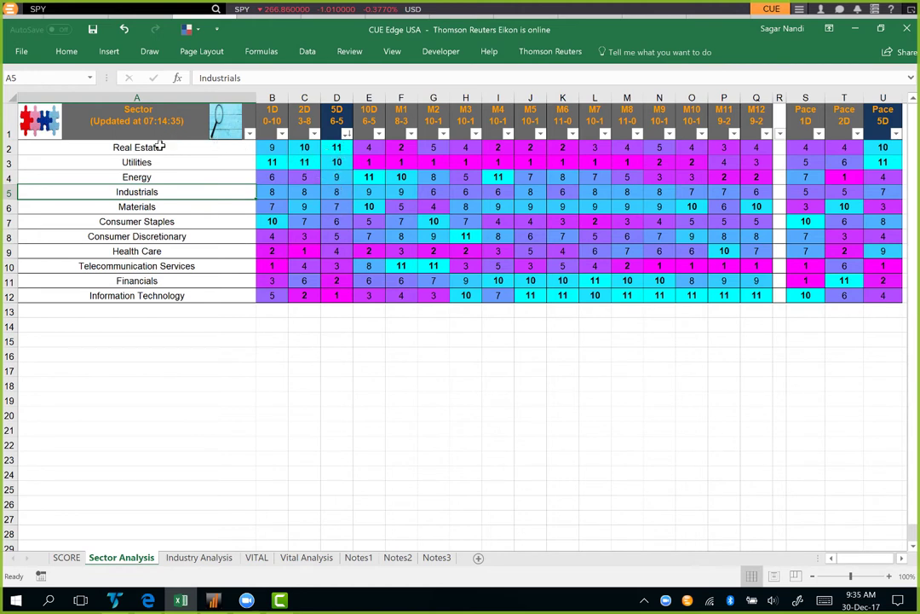
Examine the Real Estate and Utilities scores across the daily and monthly periods, including the 5D pace of Utilities.
left_click(334, 146)
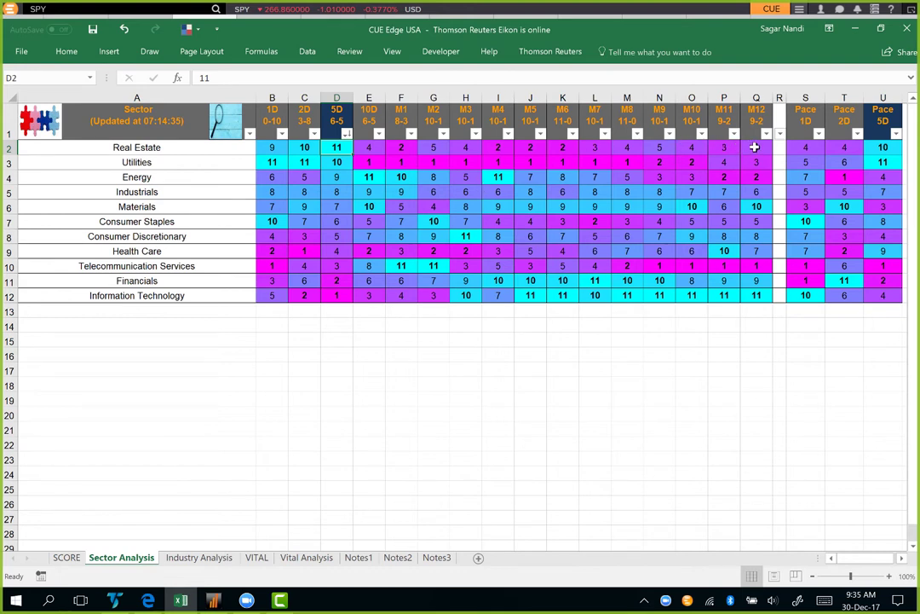
left_click_drag(756, 148, 339, 152)
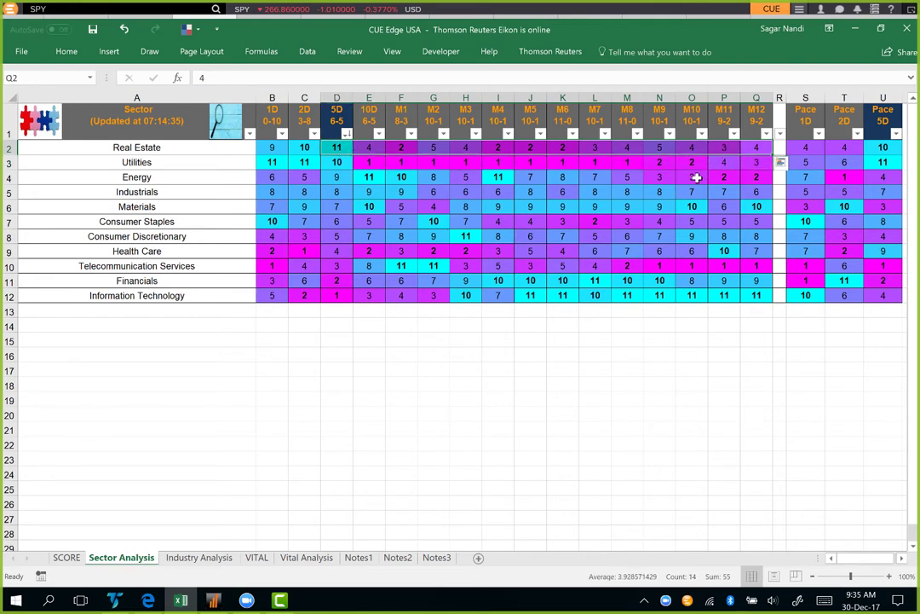
left_click(338, 146)
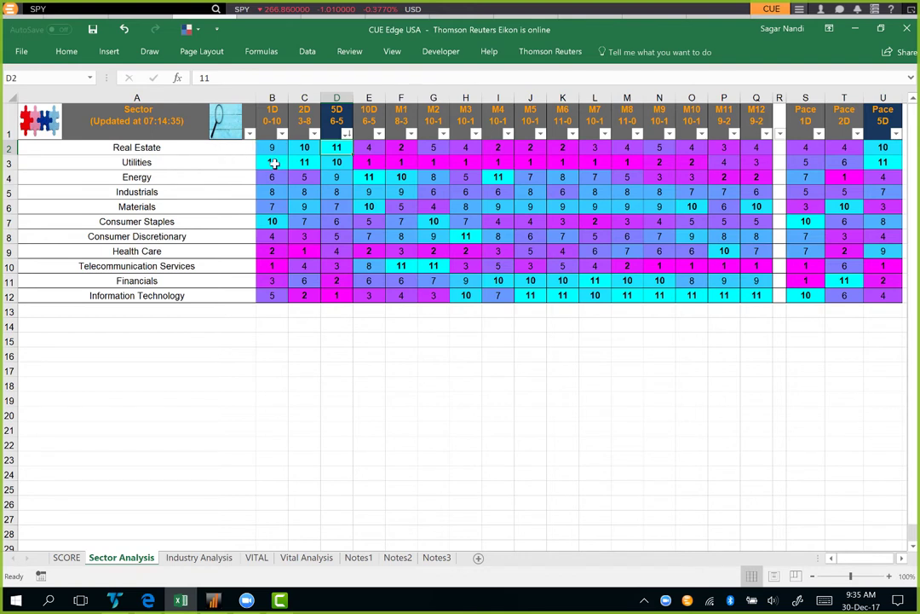
left_click(366, 162)
left_click(336, 162, "shift")
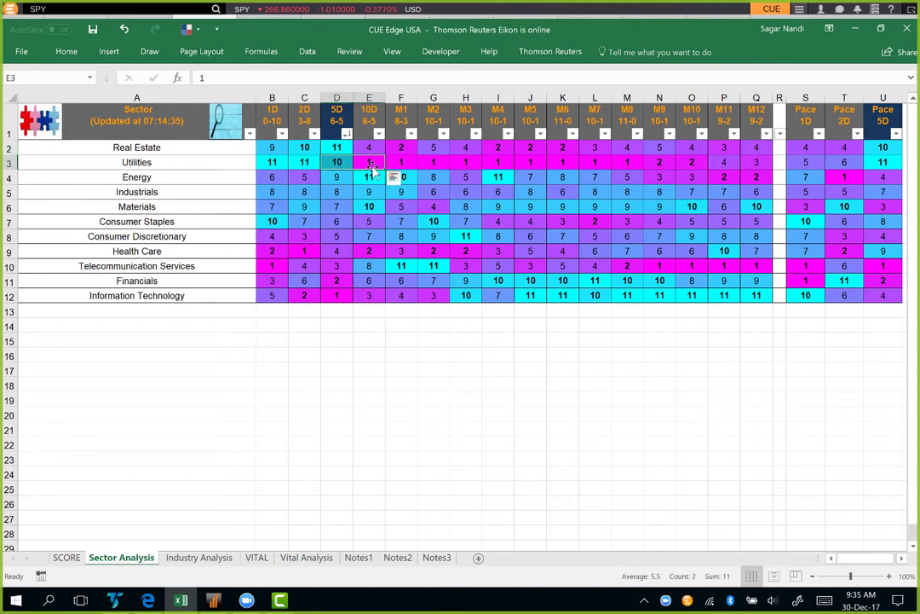
left_click(370, 164)
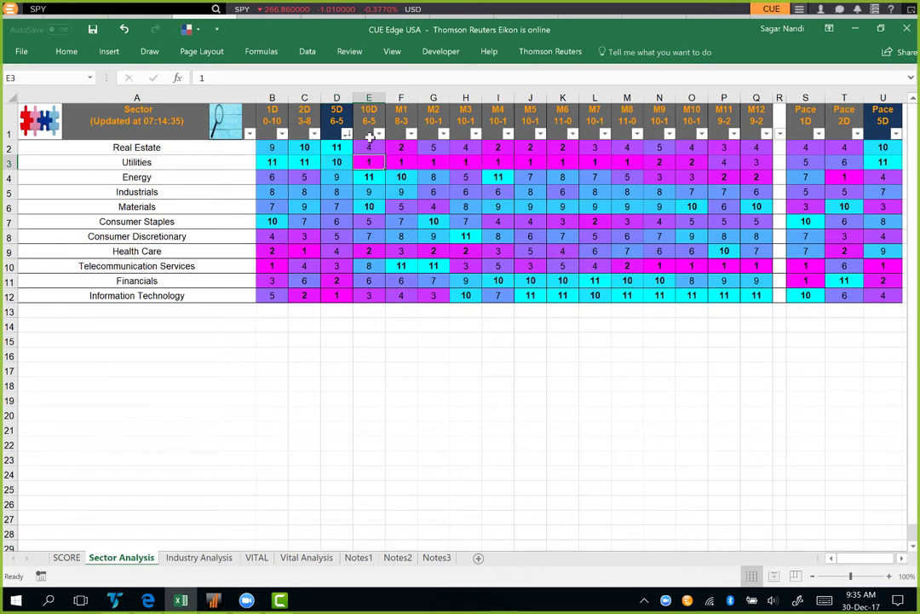
left_click(342, 162)
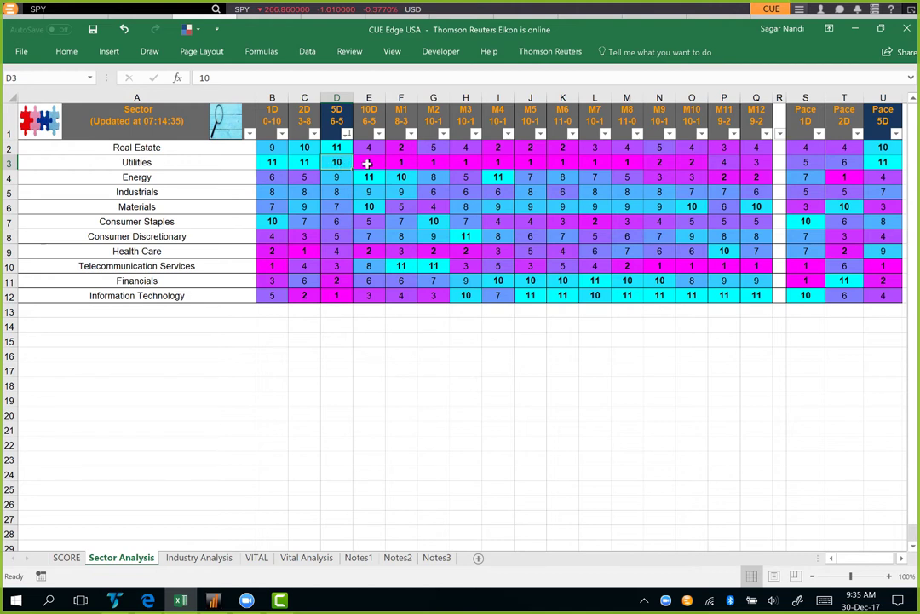
left_click(878, 164)
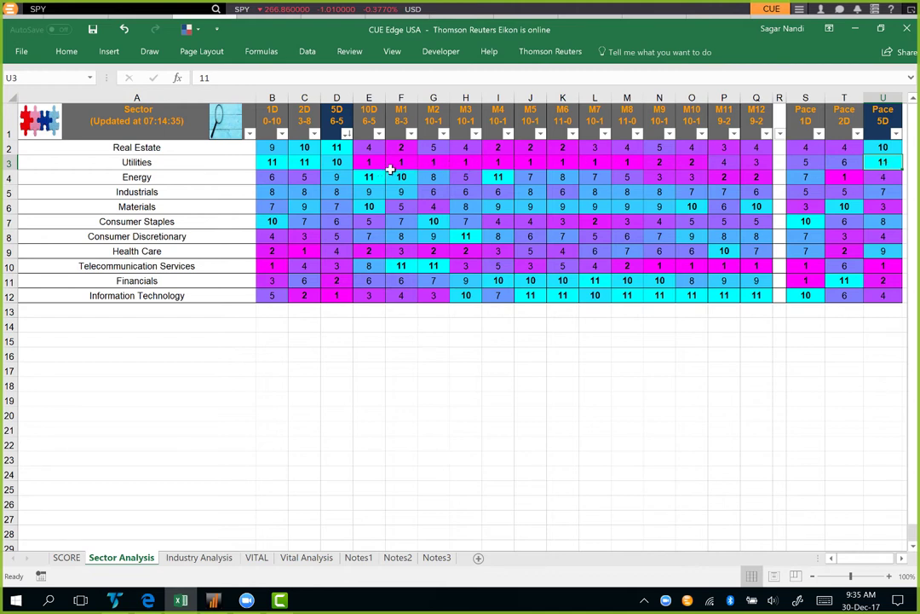
left_click(426, 162)
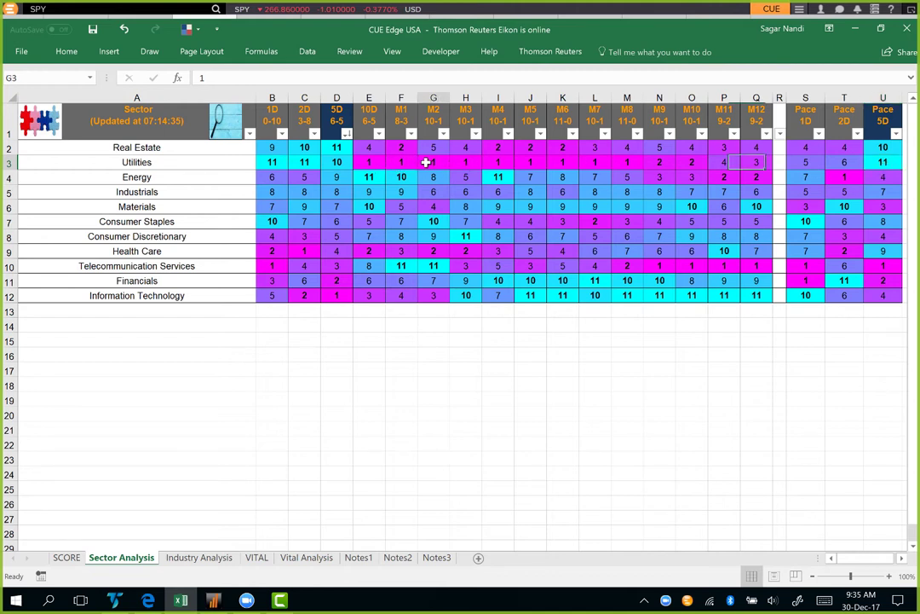
left_click_drag(426, 162, 339, 164)
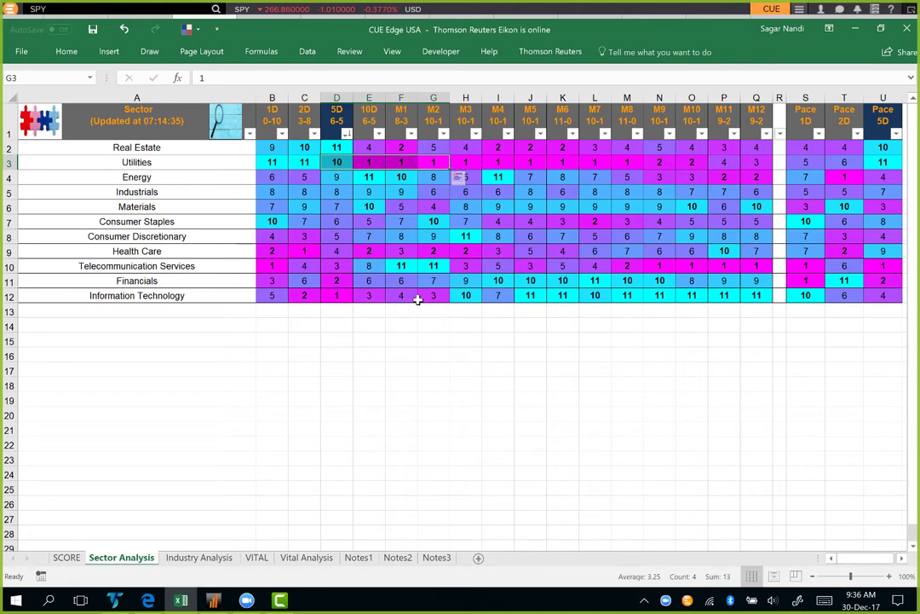
Examine how the Information Technology sector's scores develop from M12 to 5D.
left_click(758, 296)
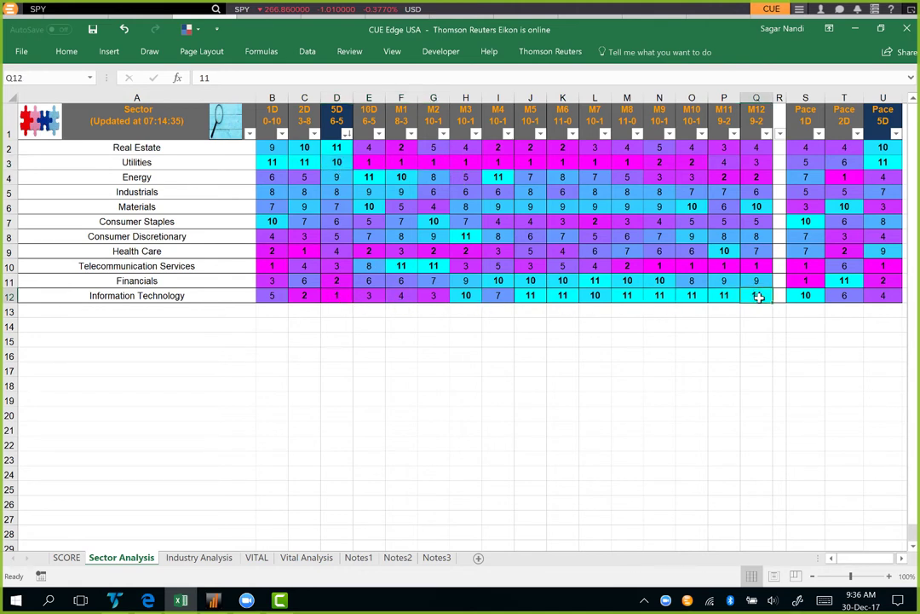
left_click_drag(758, 295, 530, 294)
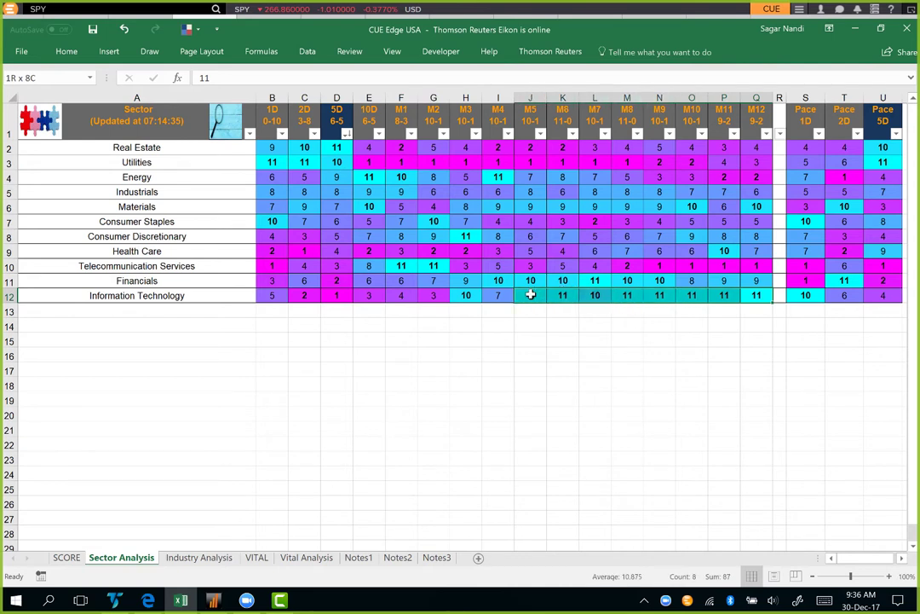
left_click_drag(530, 294, 343, 294)
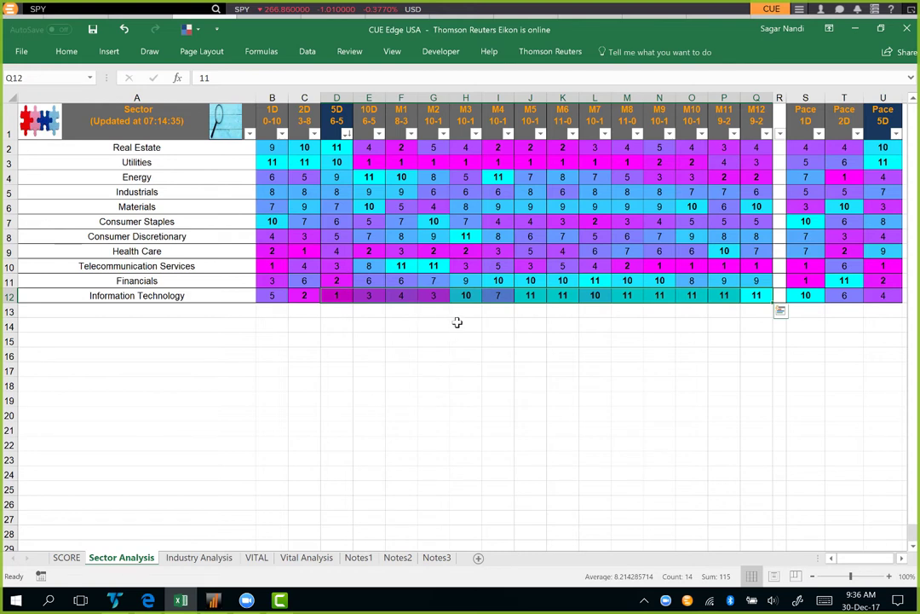
left_click(333, 296)
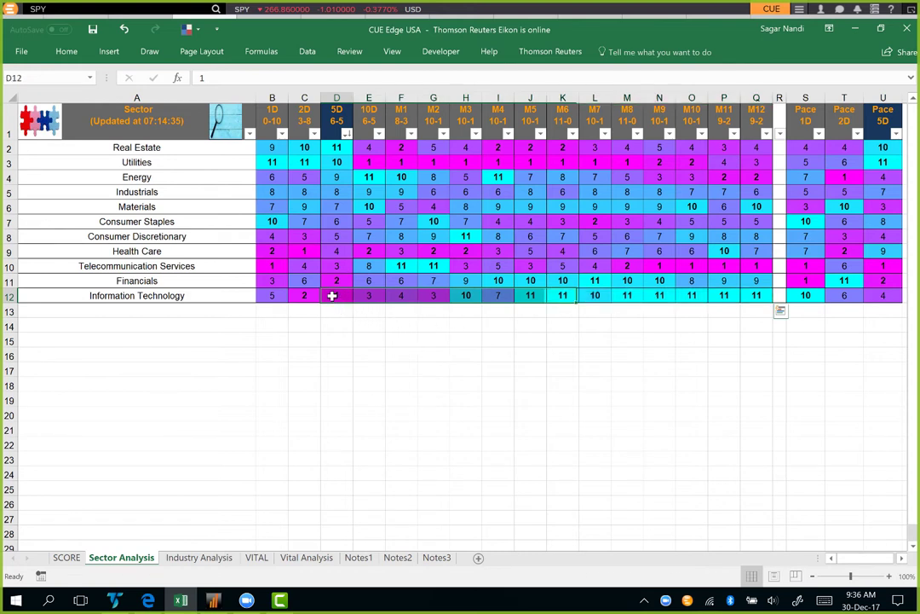
left_click(332, 296)
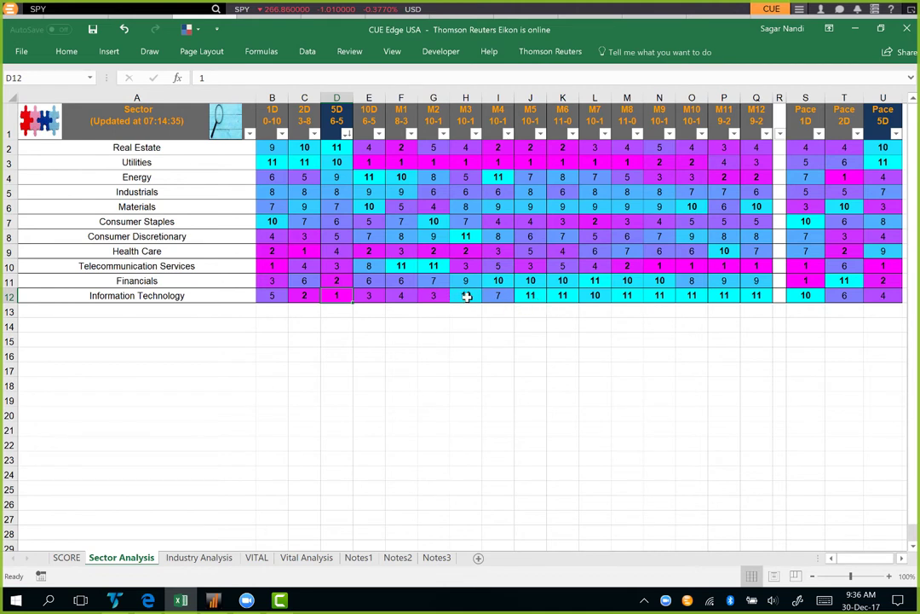
left_click_drag(466, 295, 340, 299)
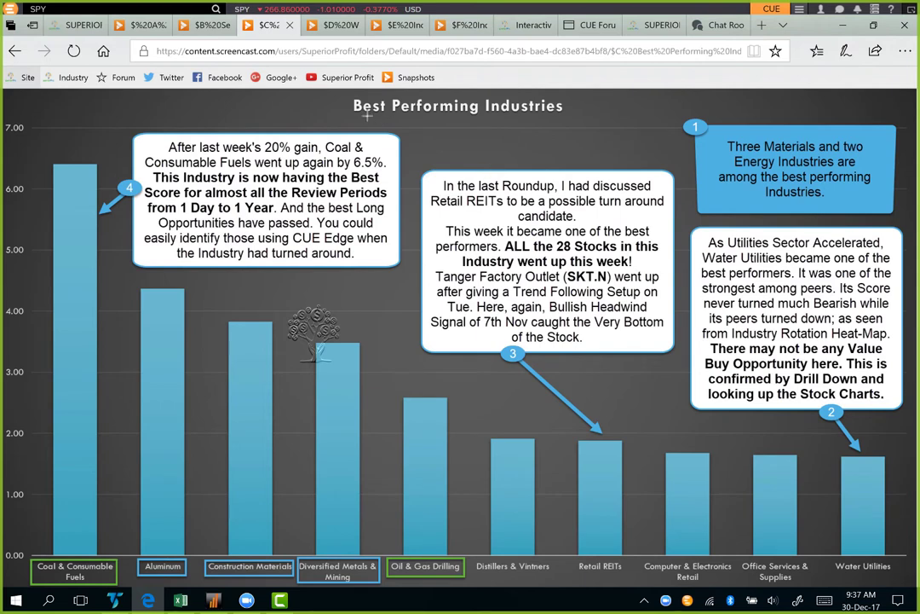
left_click_drag(367, 117, 593, 113)
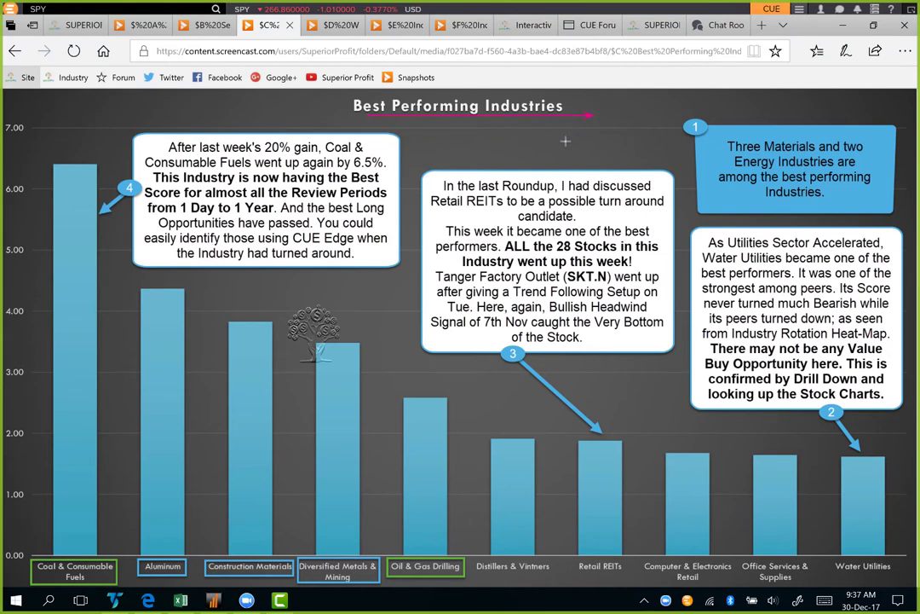
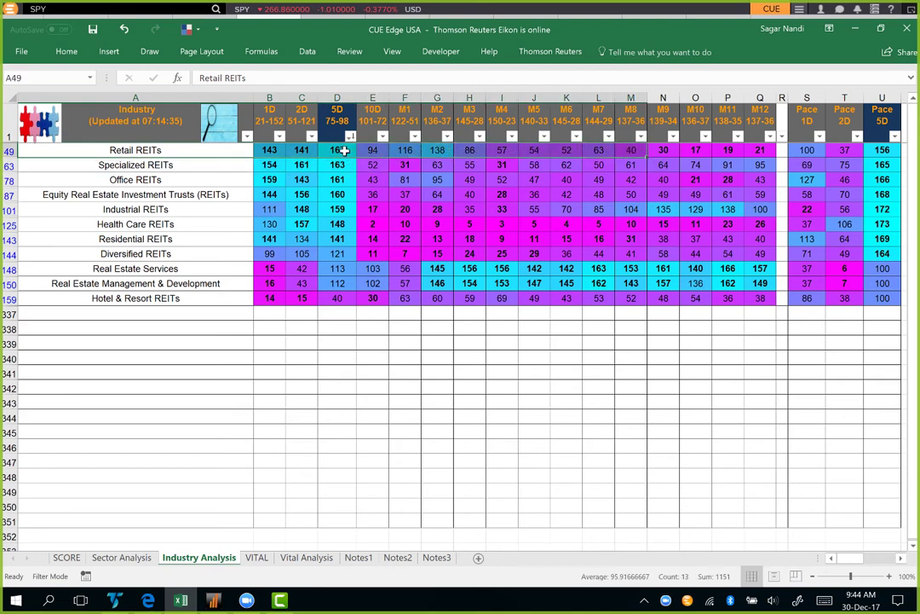
Review the short-term scores of Retail REITs, select that industry for drill-down and open its stock list on the VITAL sheet.
left_click_drag(346, 151, 269, 152)
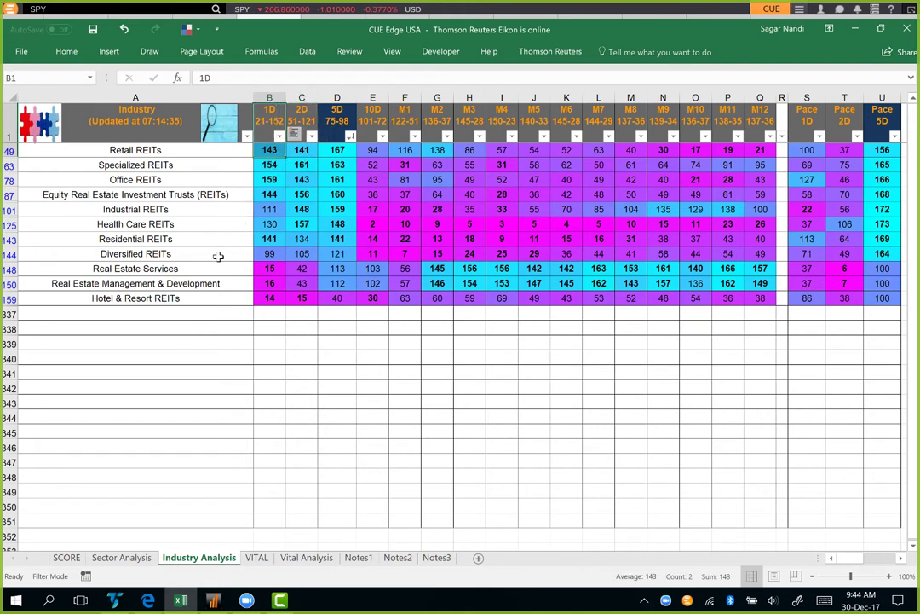
left_click(337, 150)
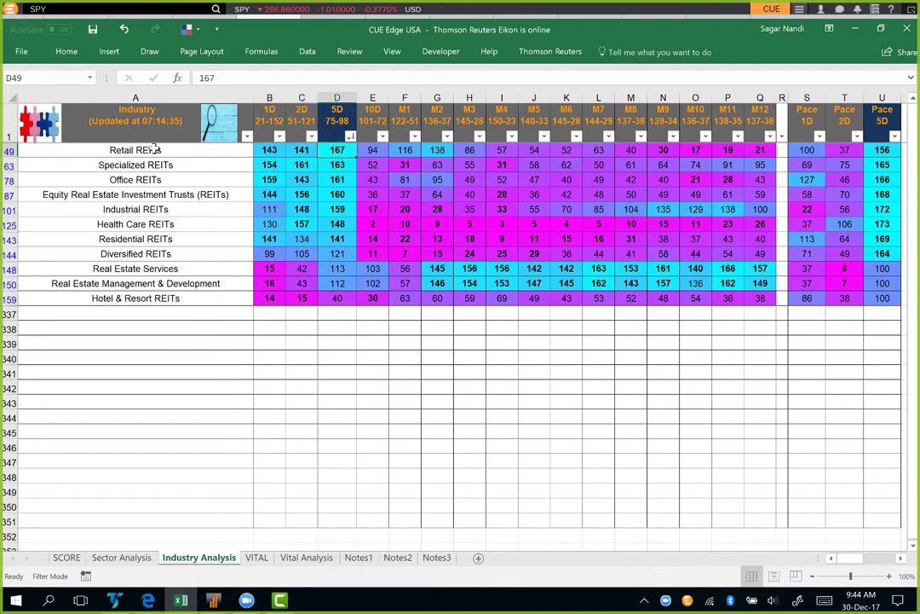
left_click(195, 149)
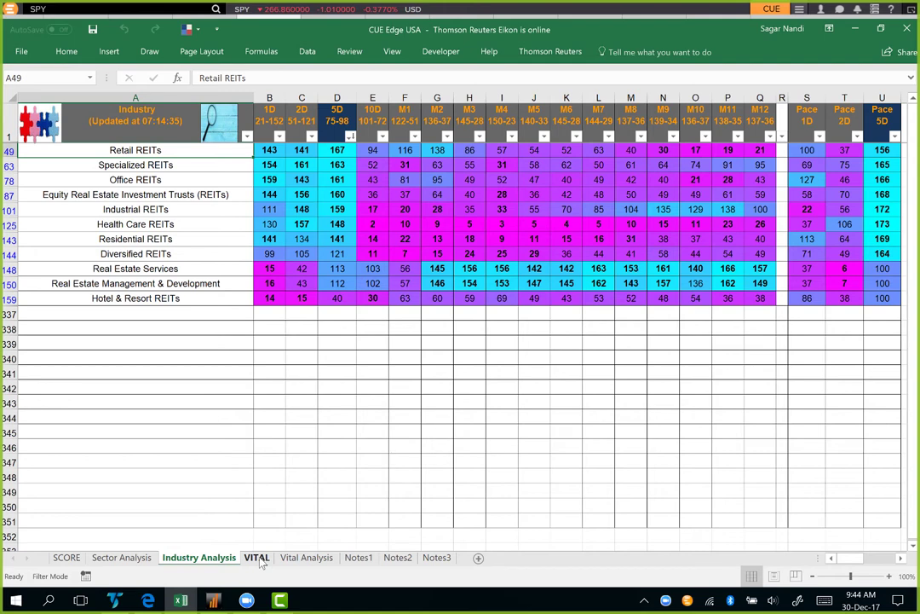
left_click(257, 558)
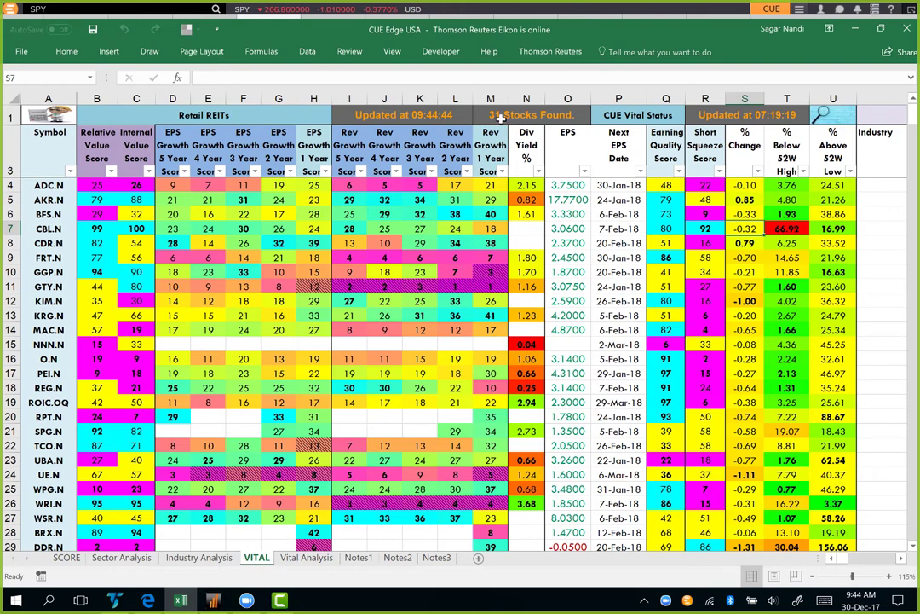
In the SCORE sheet's stock drill-down parameters, set Min Closing Price to 3 and Min Vol (K) to 100.
left_click(66, 557)
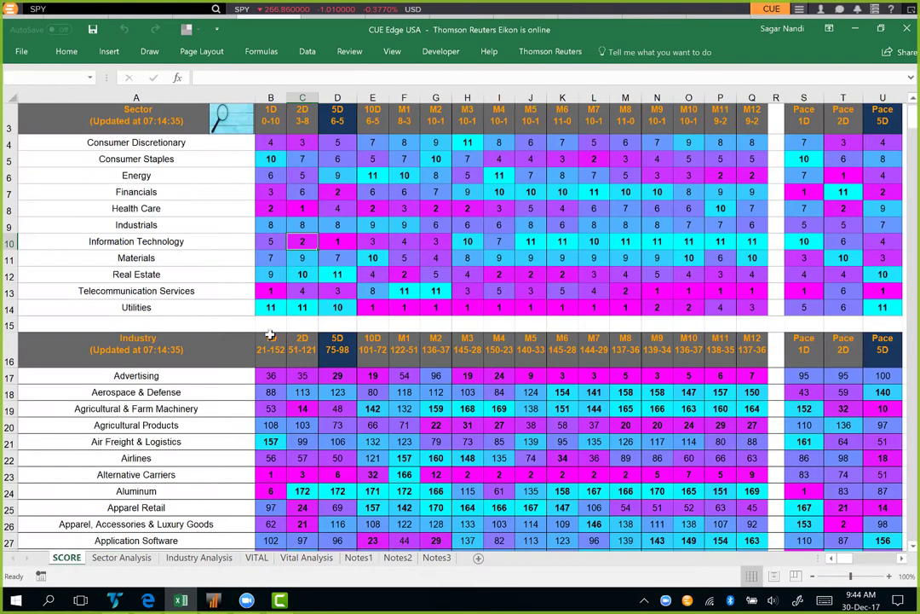
scroll(227, 281, "up", 1)
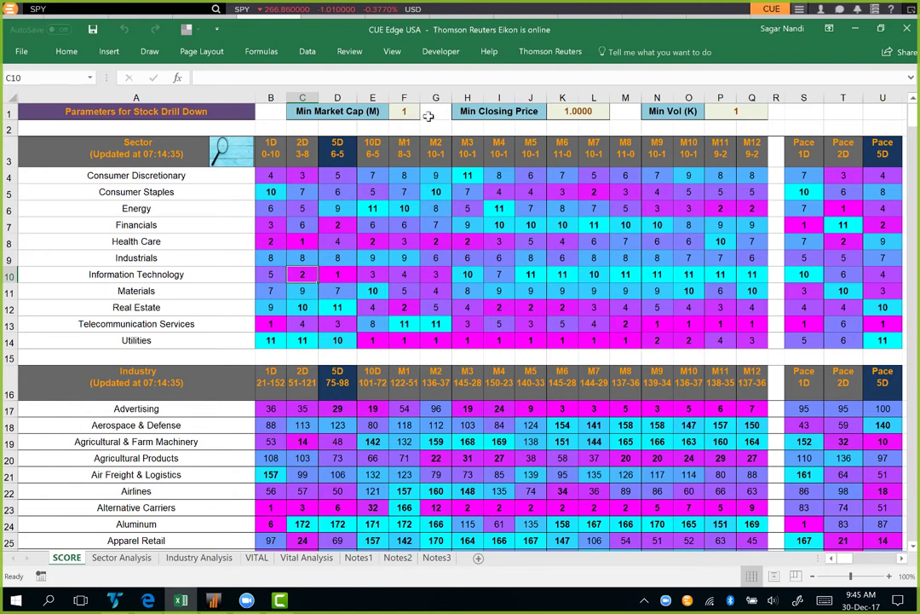
left_click(579, 111)
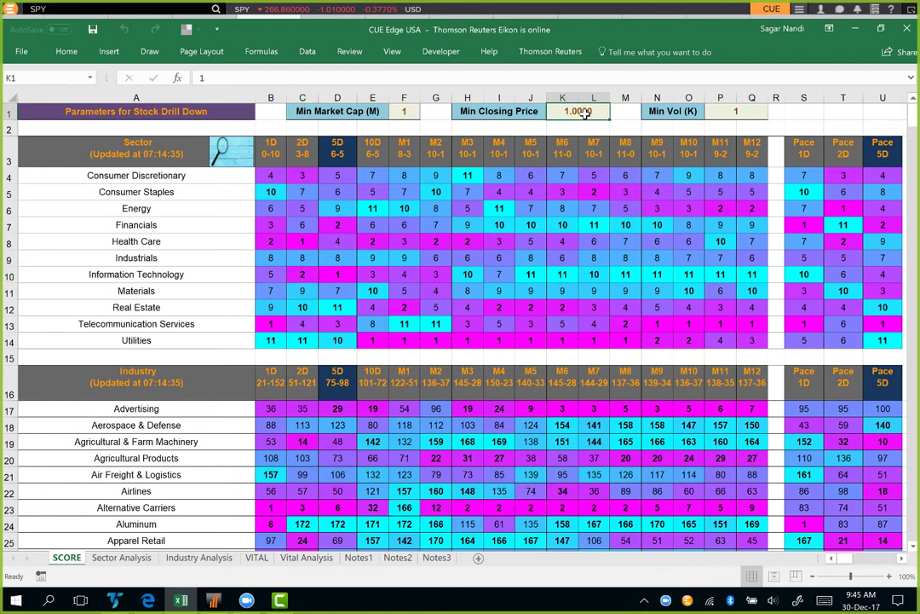
left_click(732, 117)
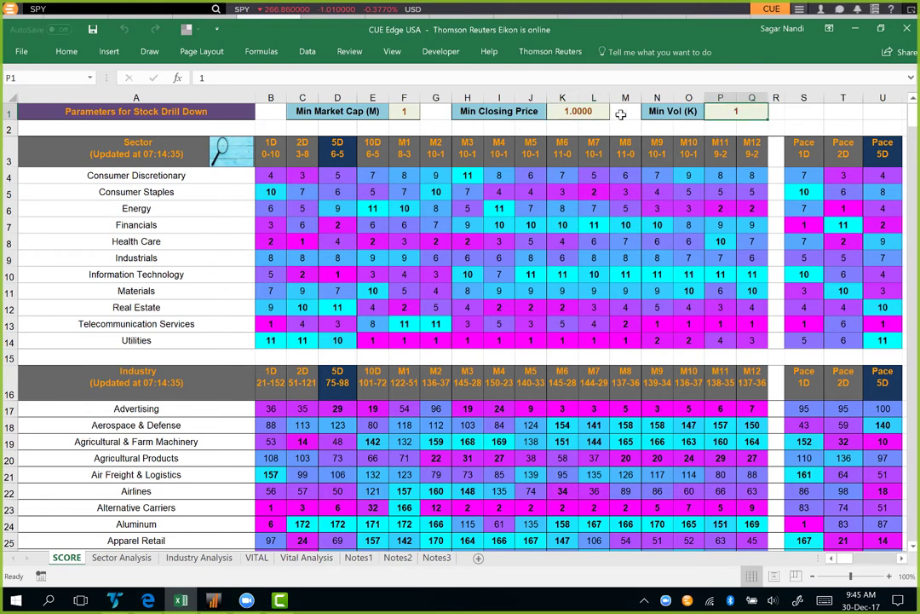
left_click(581, 111)
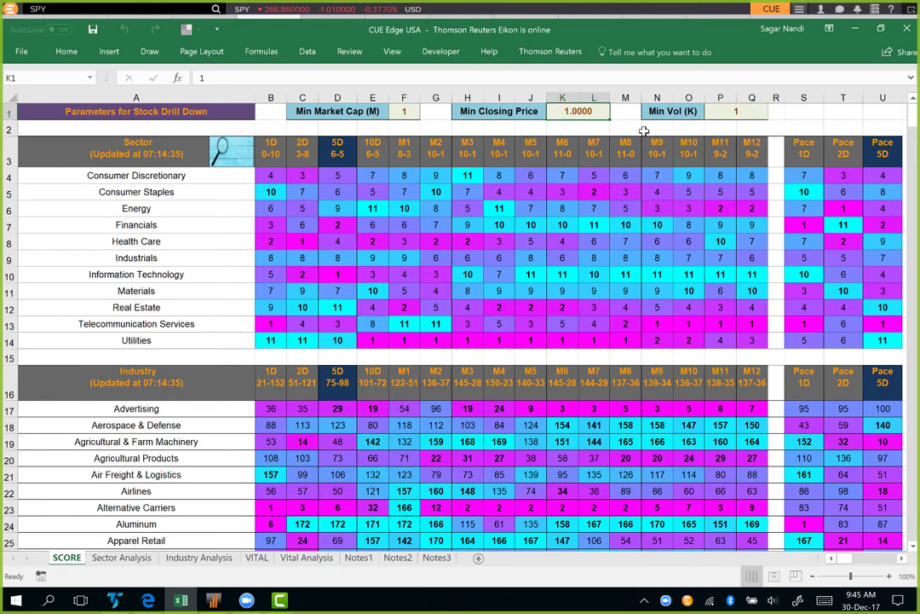
type("3")
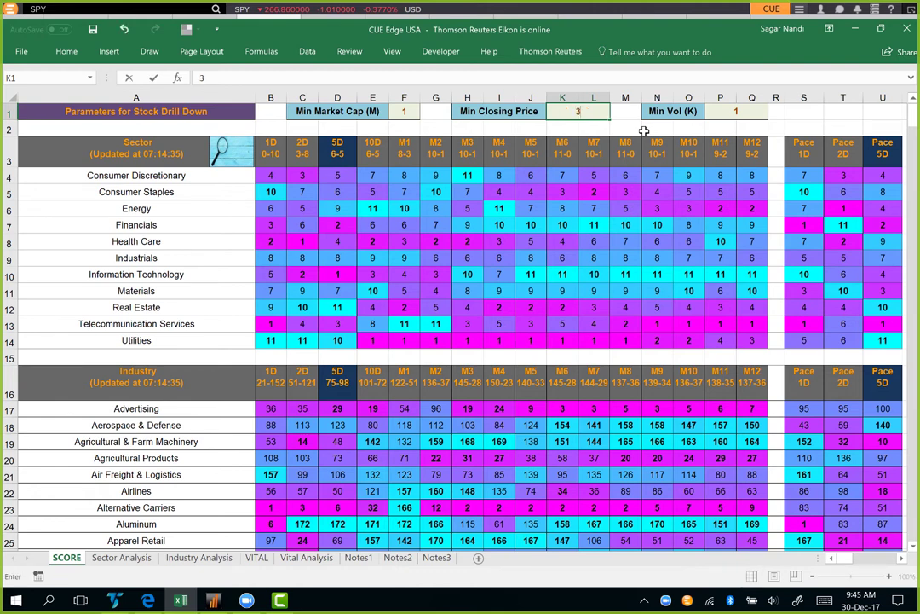
key("Tab")
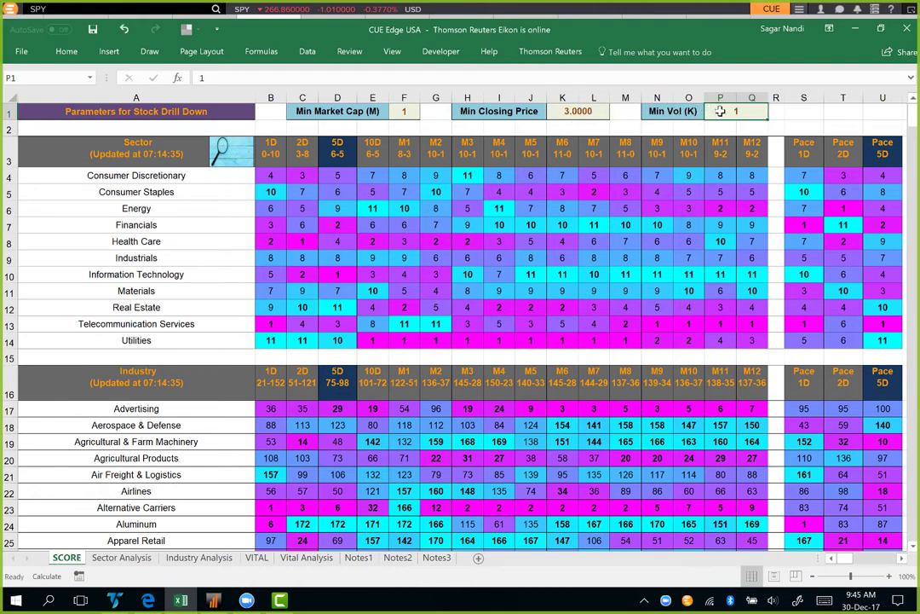
type("100")
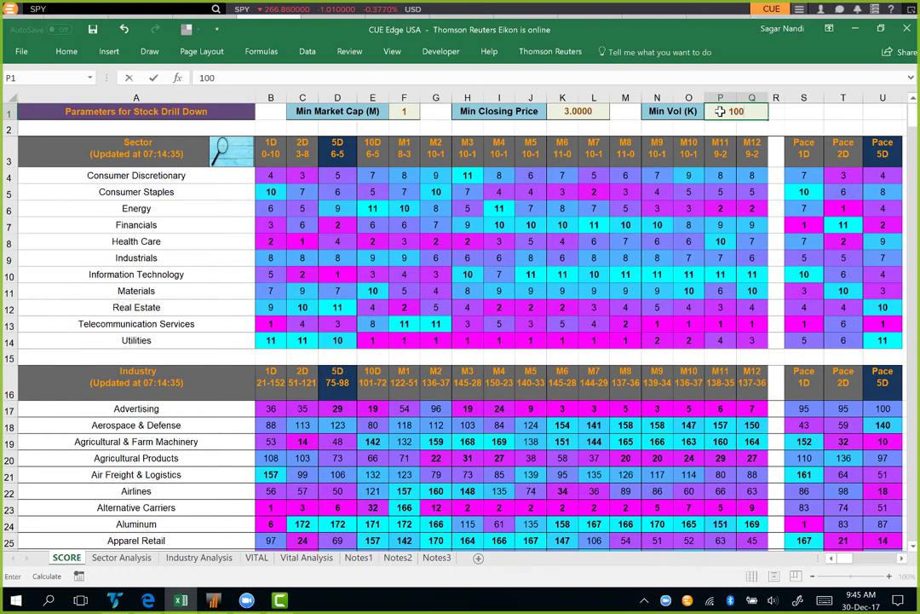
key("Tab")
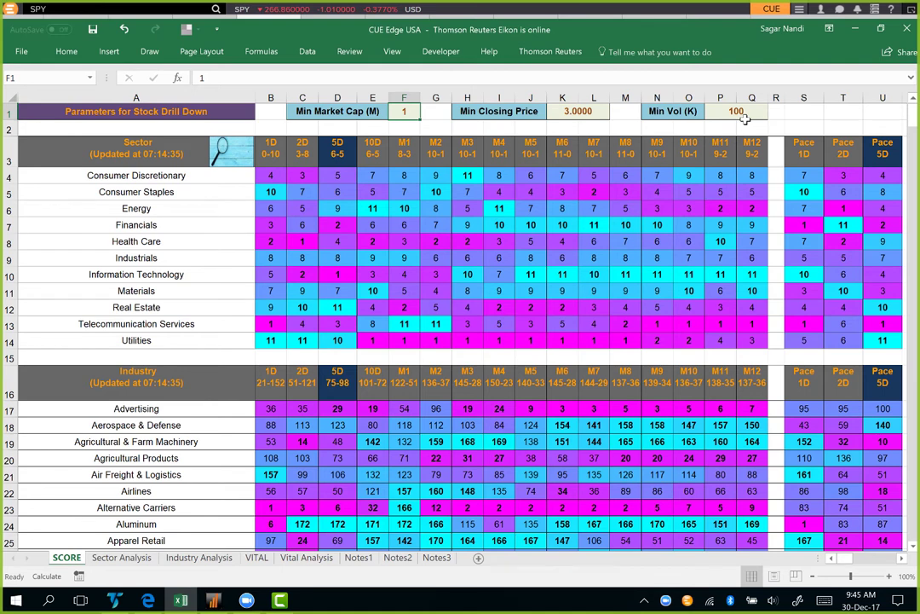
Rerun the Retail REITs drill-down from the Industry Analysis sheet and display the filtered stocks on the VITAL sheet.
left_click(203, 561)
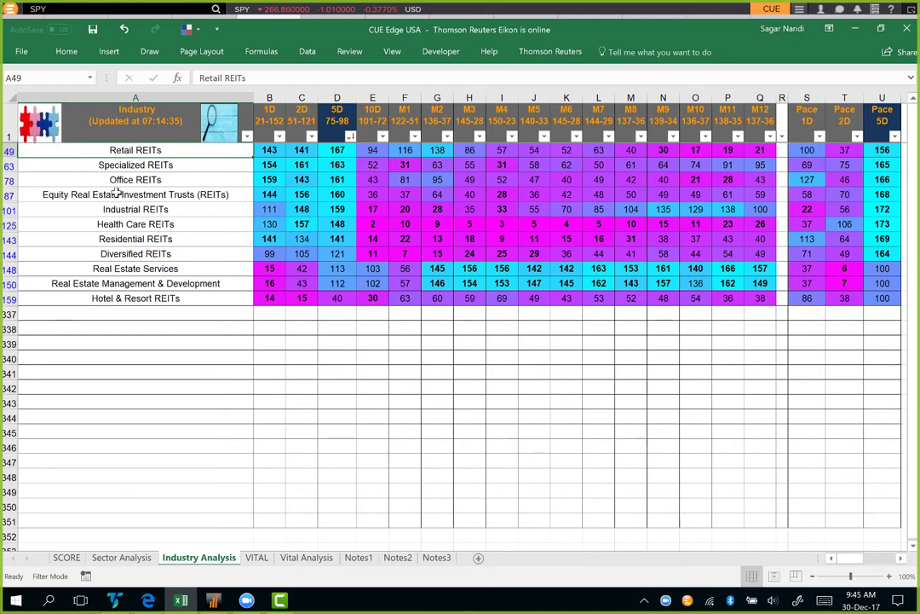
left_click(256, 558)
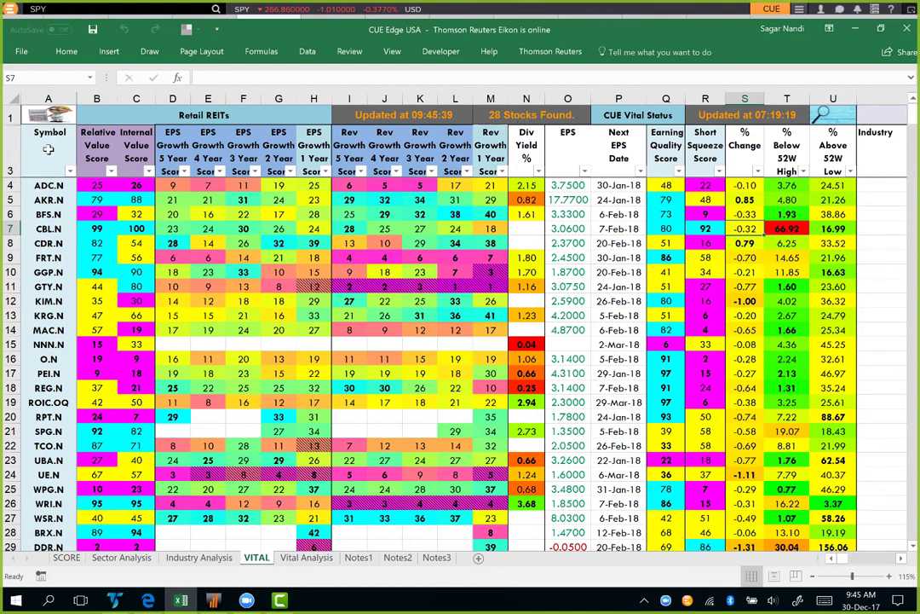
Refresh the CUE Vital Status data for the Retail REITs stocks on the VITAL sheet and check the update time.
left_click(41, 118)
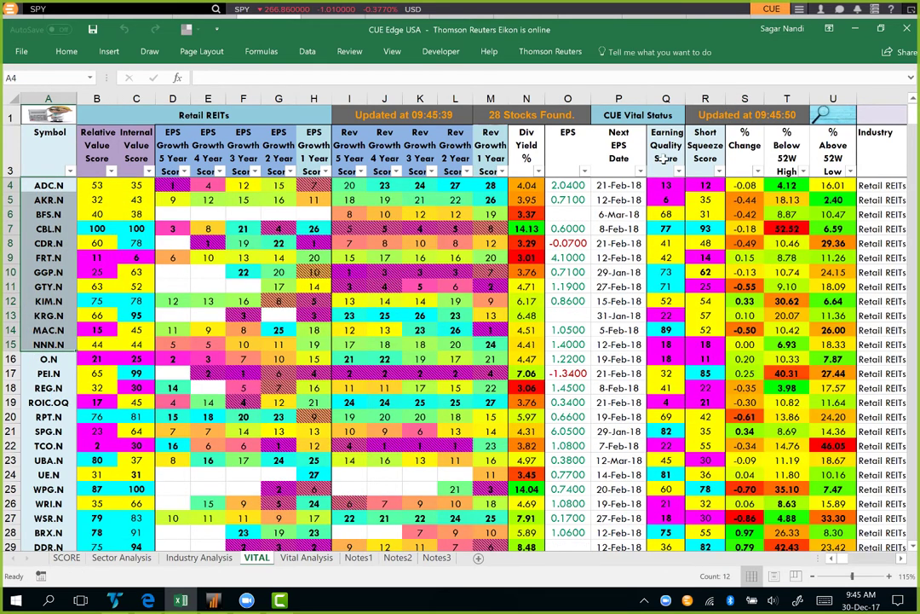
left_click(271, 213)
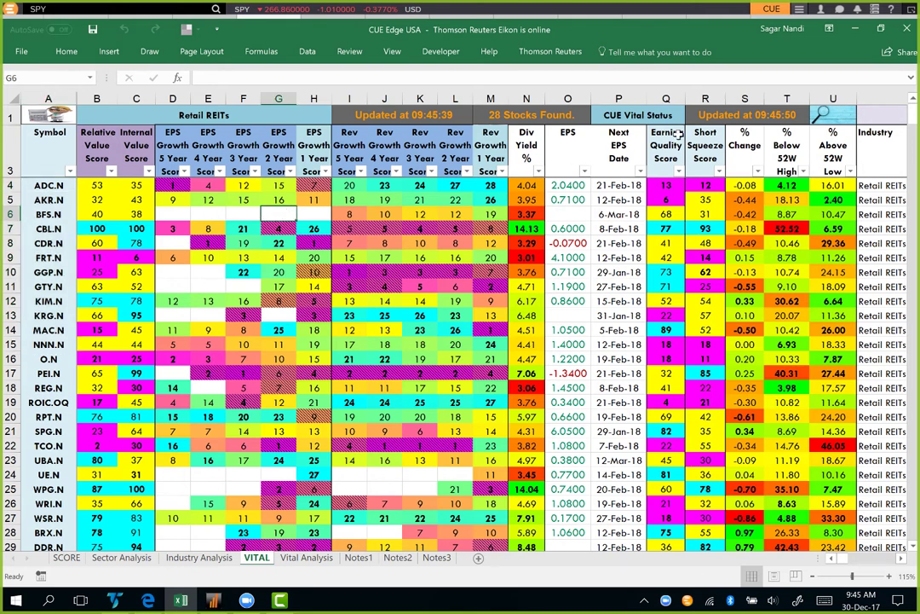
left_click(789, 114)
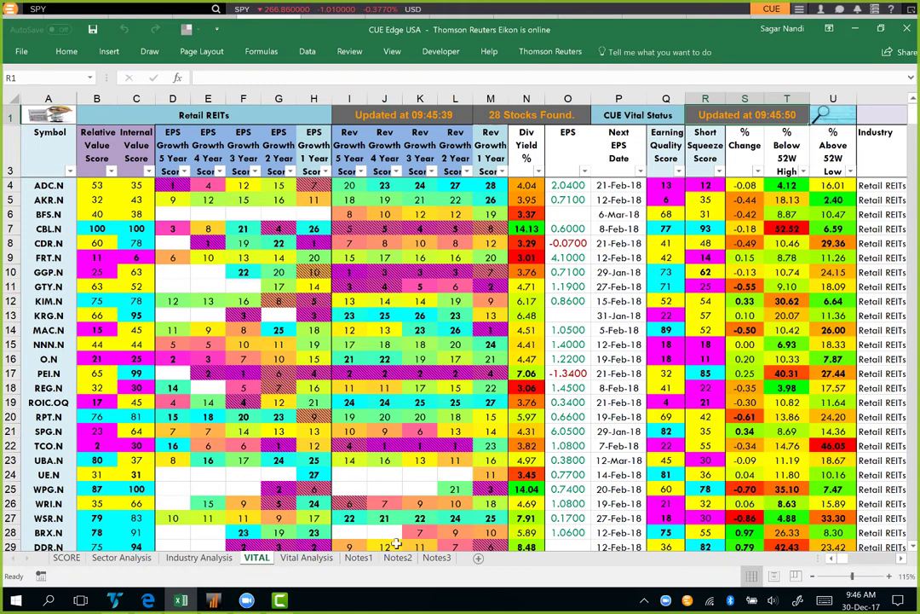
Show the Performance section of the Vital Analysis sheet and review the Retail REITs stocks' 5D performance column.
left_click(305, 559)
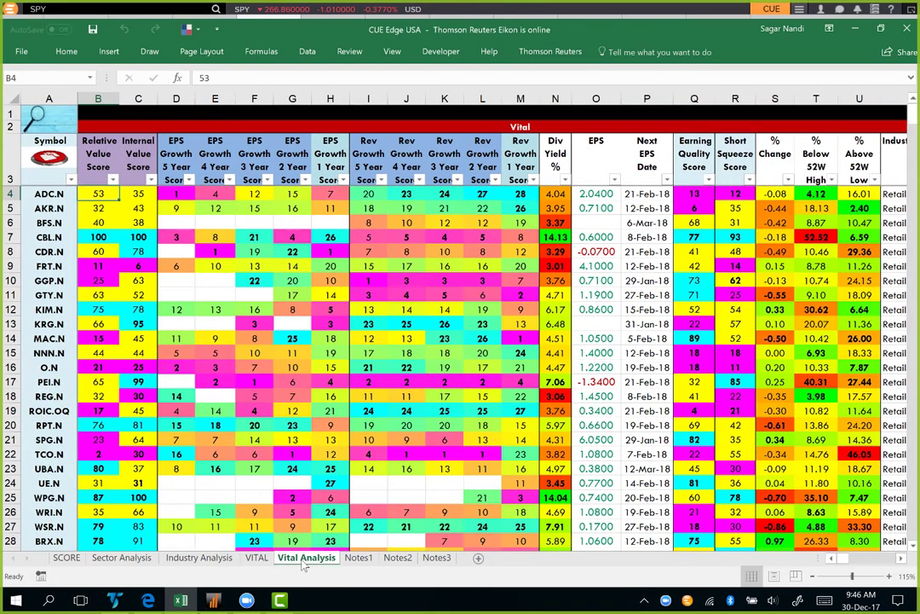
left_click(351, 128)
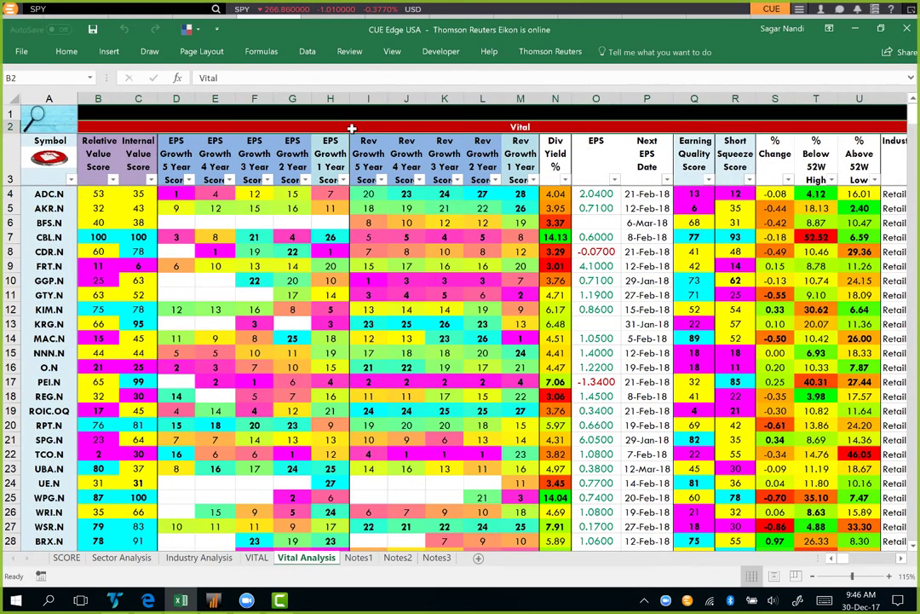
key("ctrl+Right")
key("ctrl+Right")
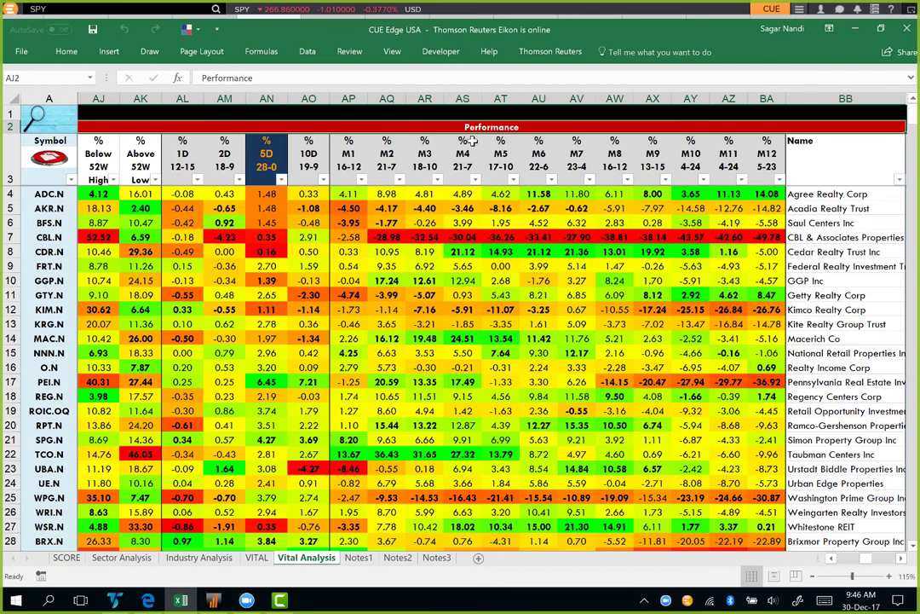
left_click(267, 154)
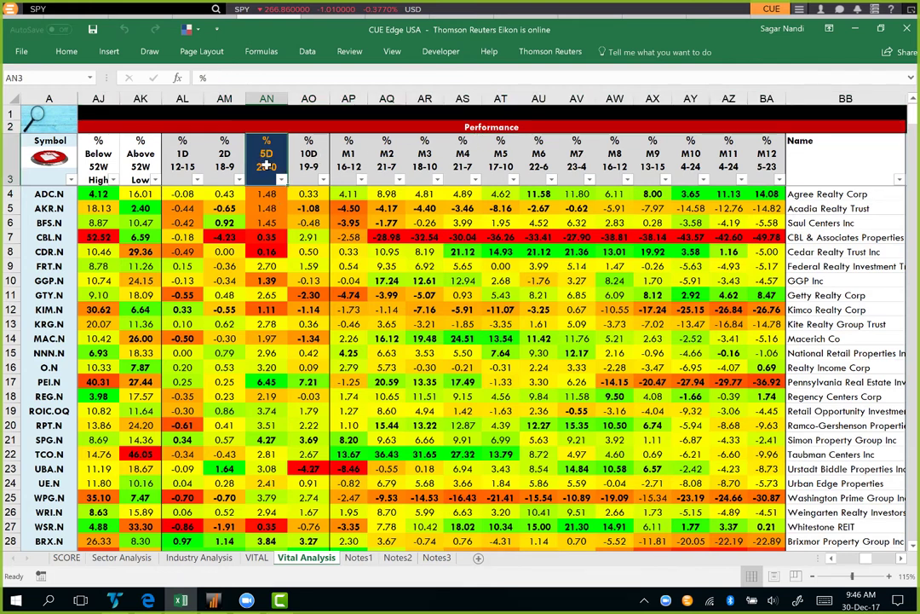
left_click_drag(267, 157, 278, 432)
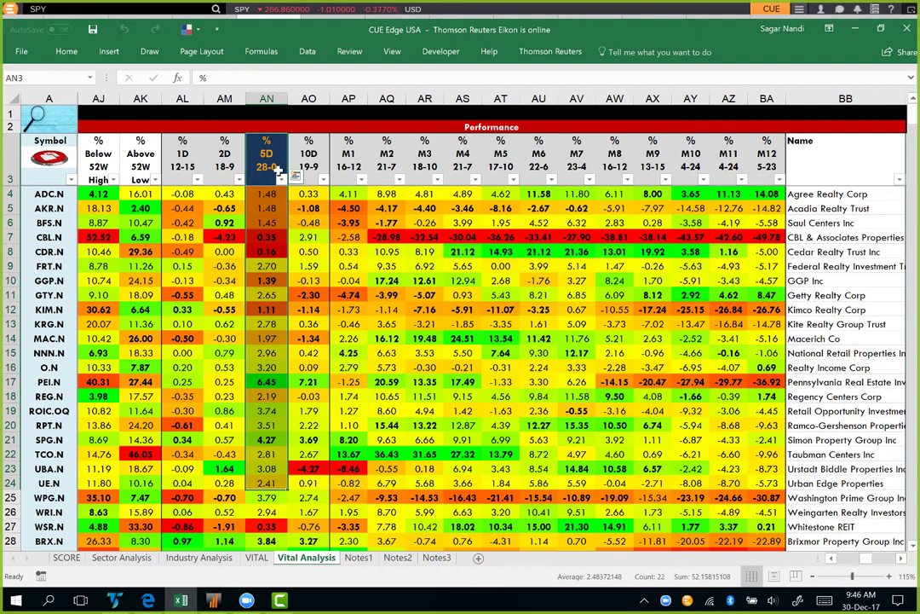
left_click(269, 173)
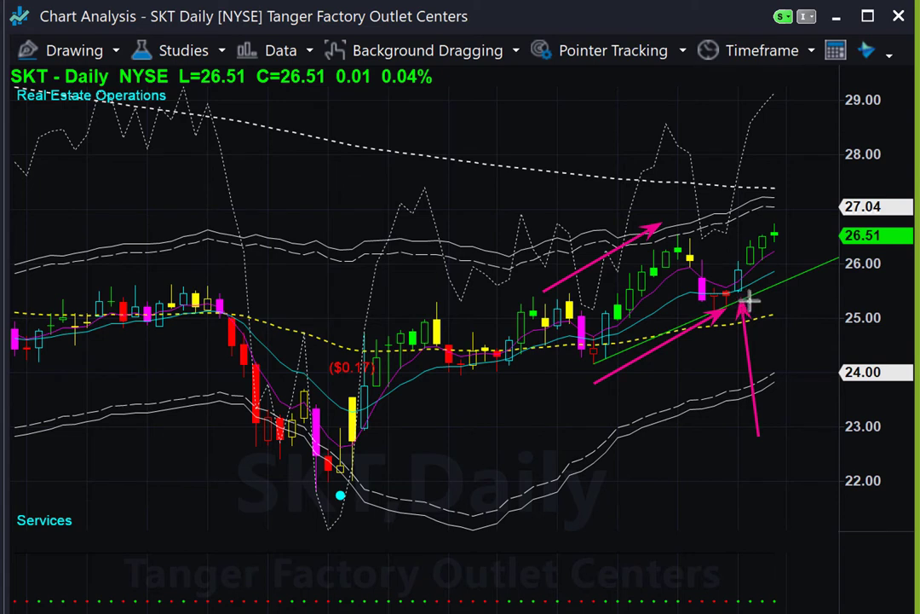
On TradeStation's SKT daily chart, mark the trendline bounce, horizontal price levels and upward swings with arrows, and clear all the marks.
left_click_drag(833, 346, 757, 294)
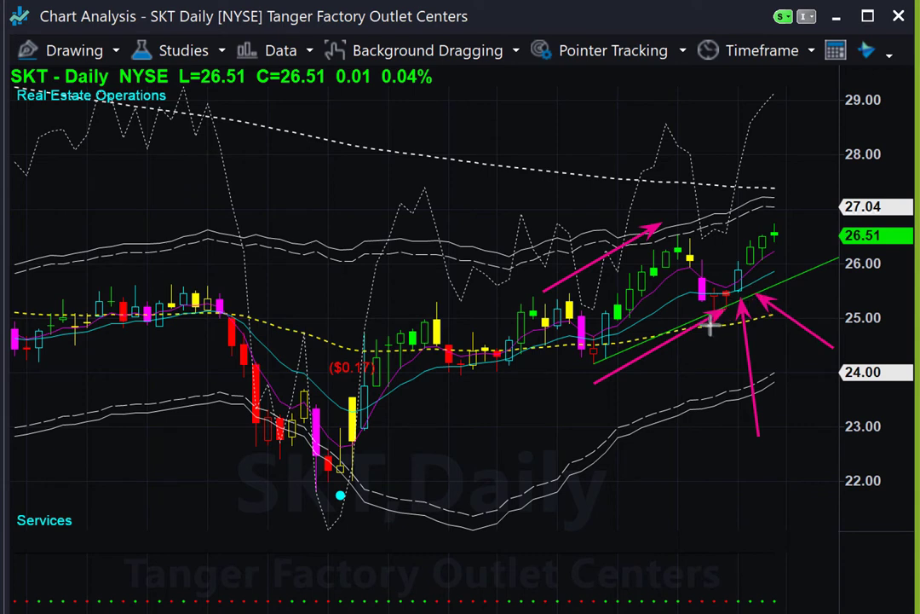
left_click_drag(738, 321, 831, 320)
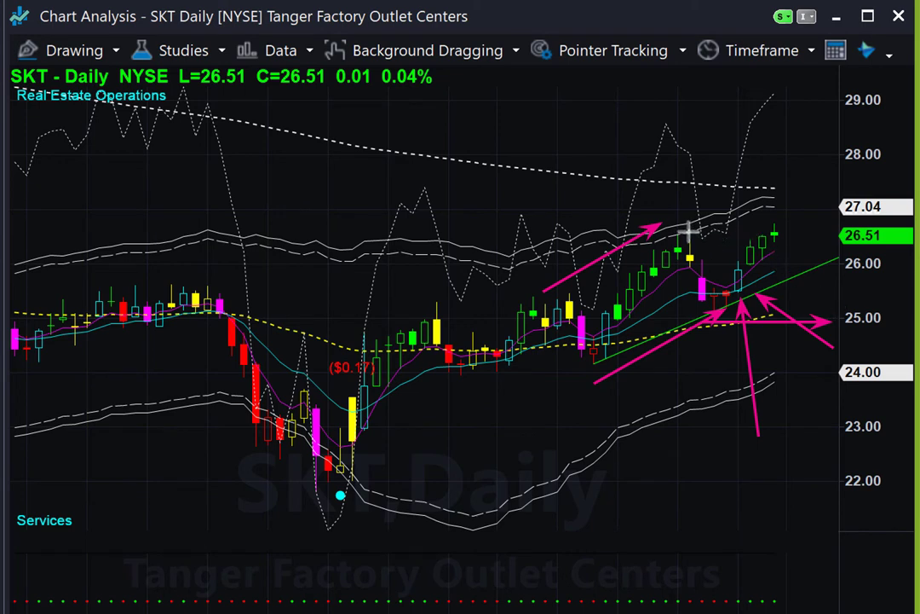
left_click_drag(687, 230, 820, 233)
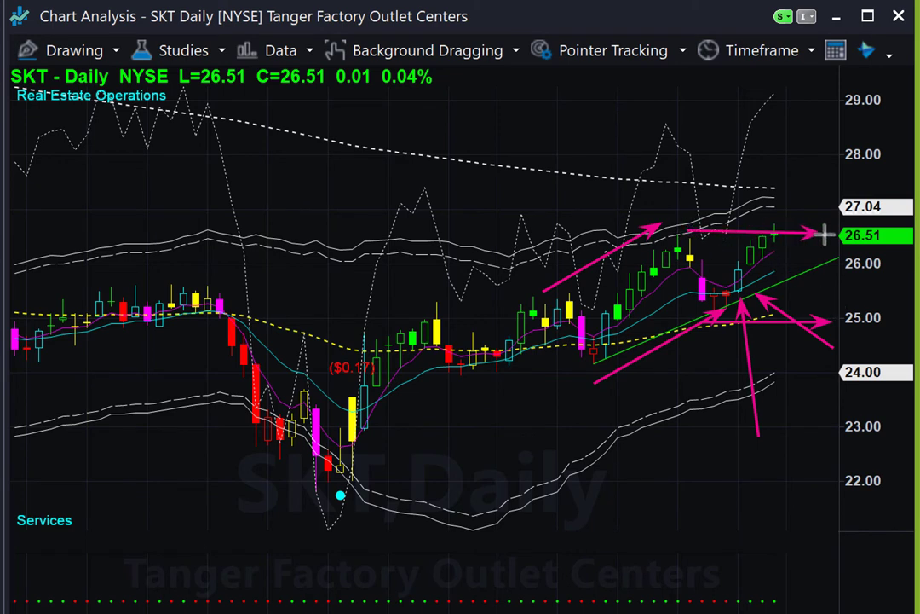
left_click_drag(738, 273, 856, 273)
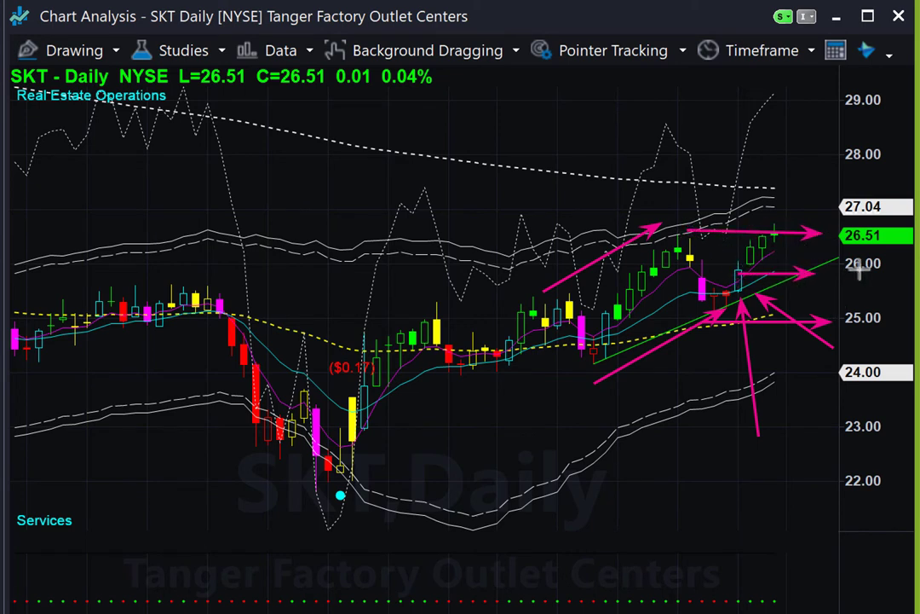
left_click_drag(733, 206, 755, 203)
left_click_drag(821, 188, 822, 187)
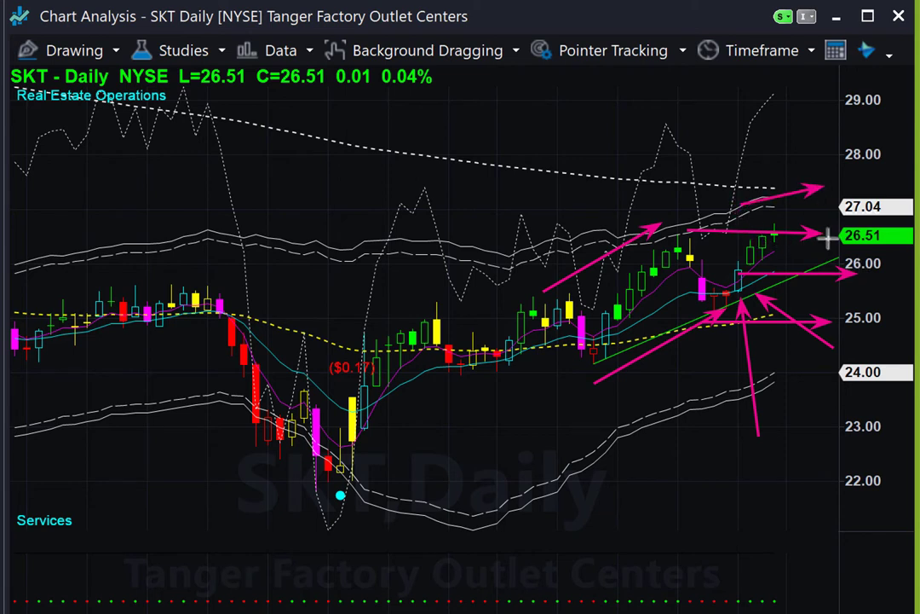
left_click_drag(797, 320, 797, 226)
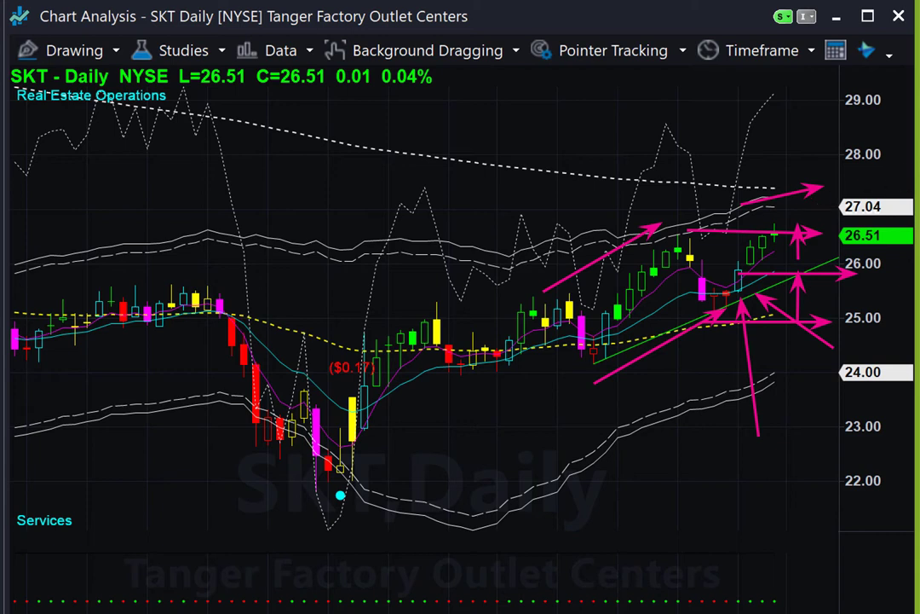
key("Escape")
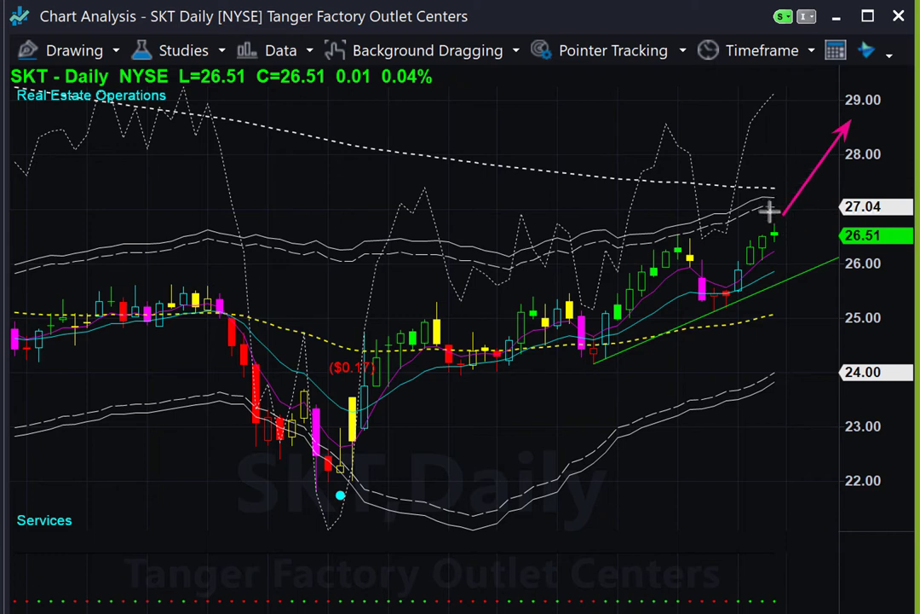
Mark the SKT chart's upward projection with an arrow, clear it, and point two arrows at the low near the rising trendline.
left_click_drag(766, 203, 826, 130)
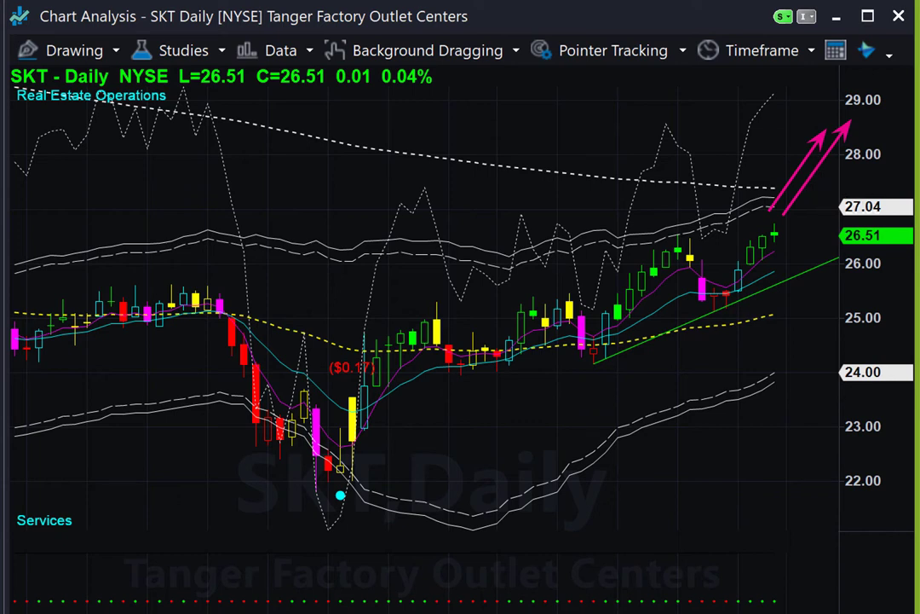
key("Escape")
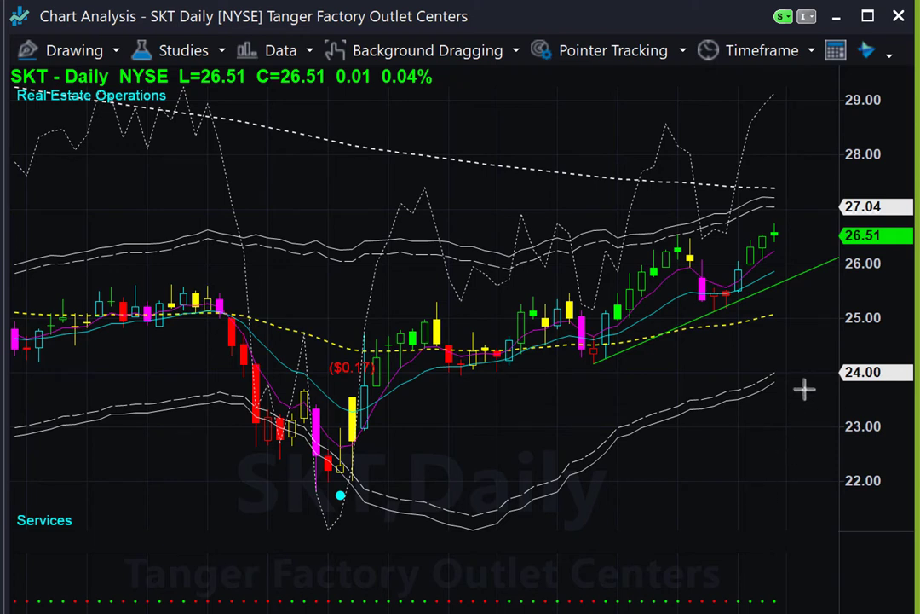
left_click_drag(811, 376, 758, 311)
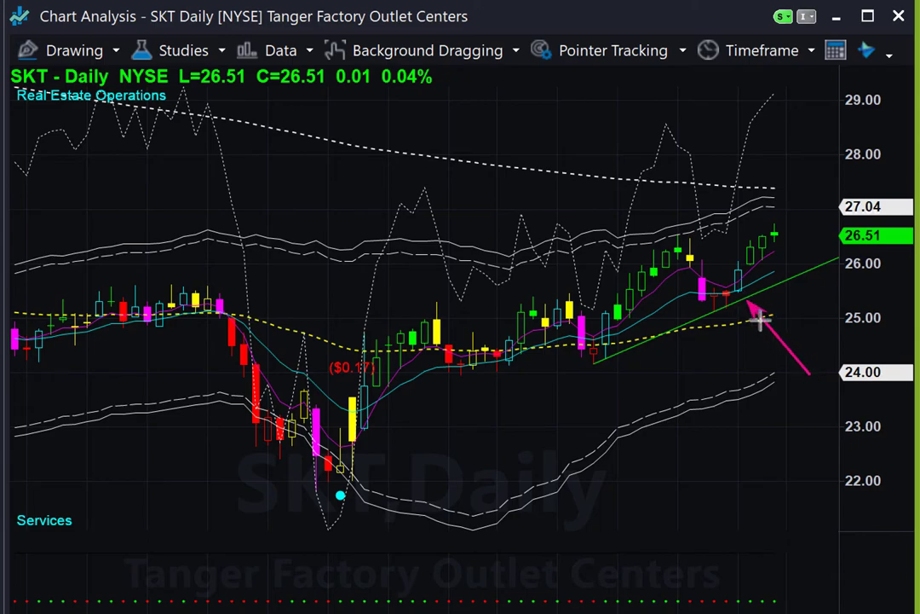
left_click_drag(705, 386, 736, 298)
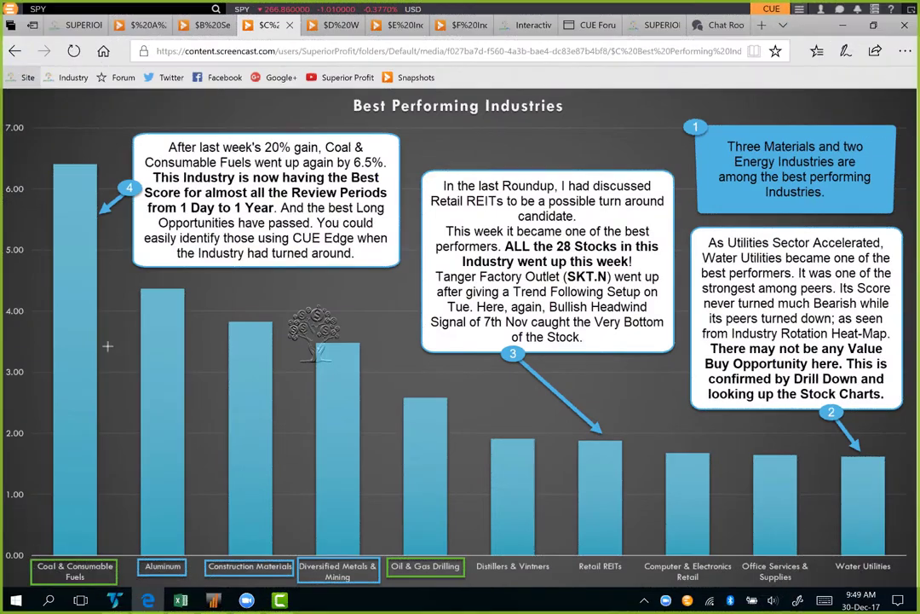
In the browser's Best Performing Industries chart, mark the Coal & Consumable Fuels bar, underline its commentary with arrows, and clear the marks.
left_click_drag(107, 346, 68, 416)
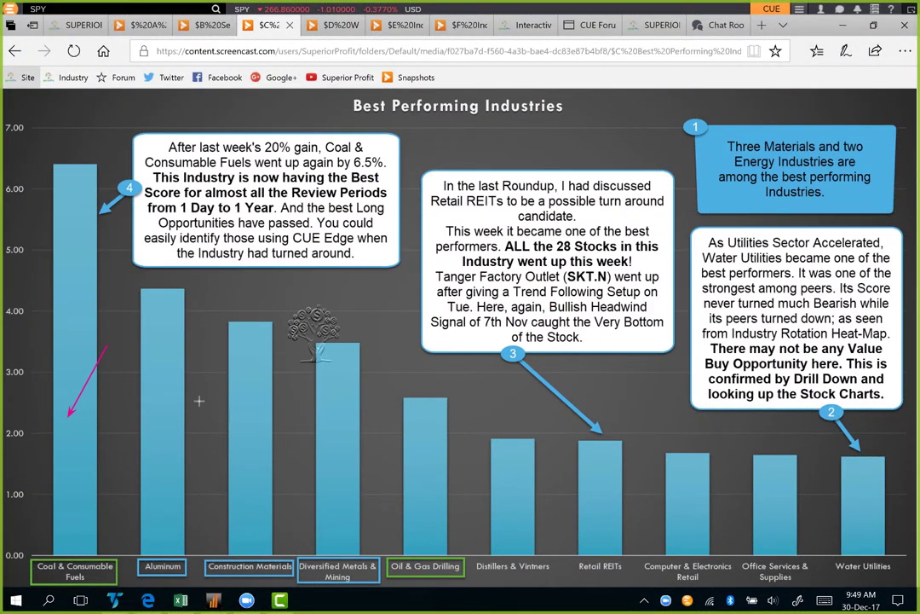
left_click_drag(192, 155, 328, 155)
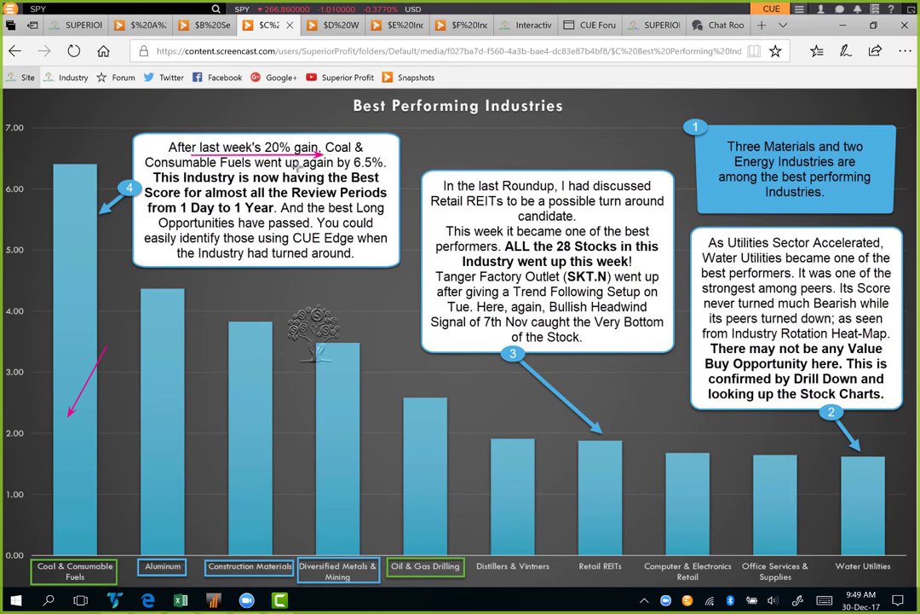
left_click_drag(247, 170, 381, 170)
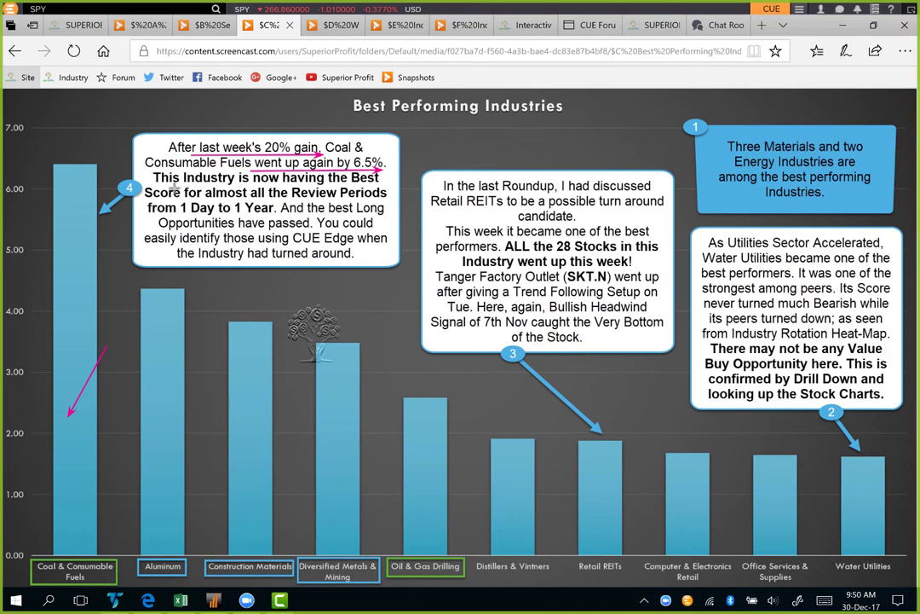
left_click_drag(171, 186, 378, 185)
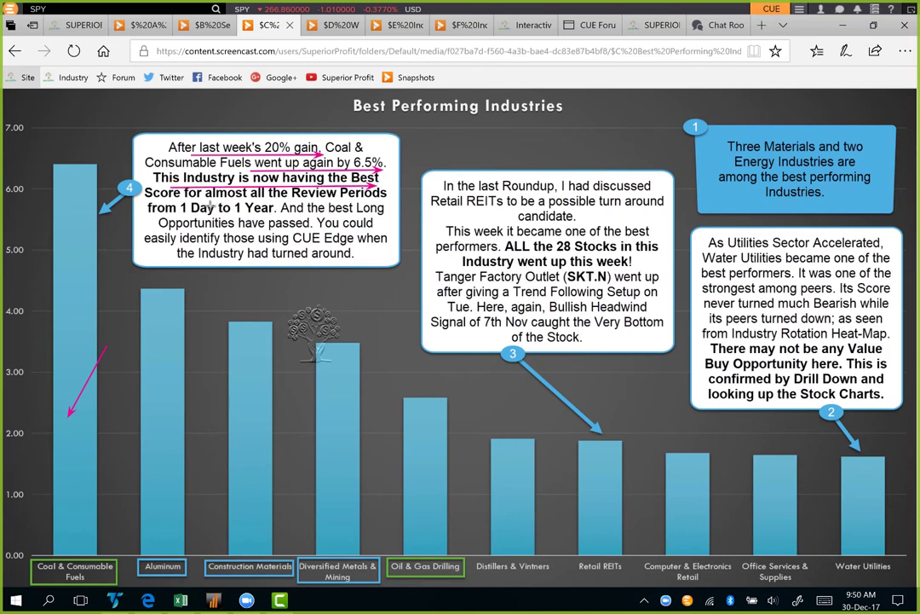
left_click_drag(170, 198, 386, 197)
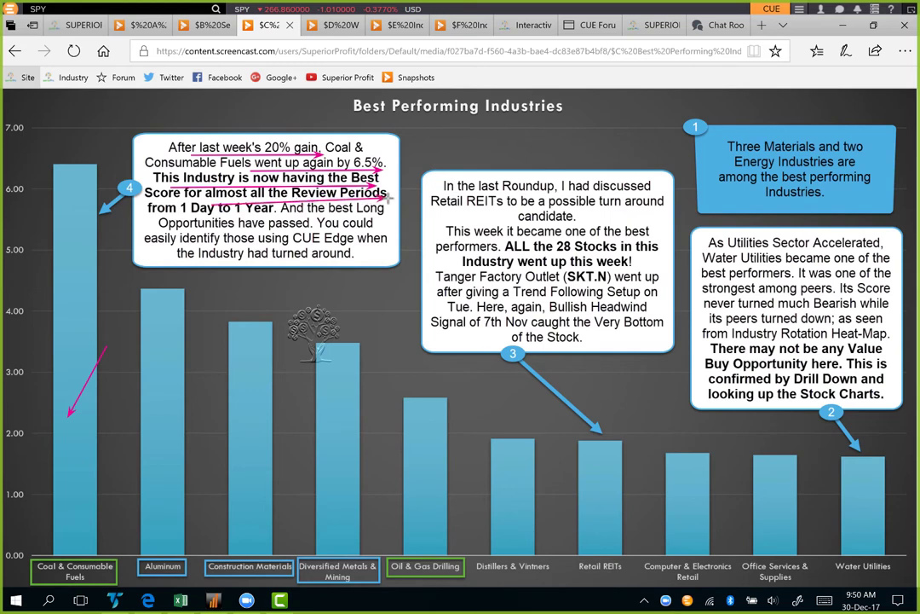
left_click_drag(203, 212, 379, 213)
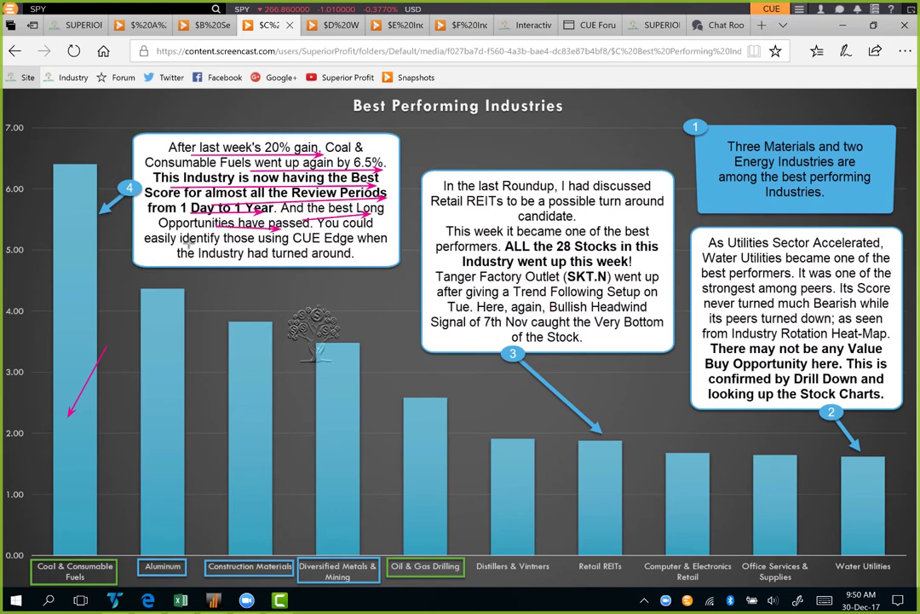
left_click_drag(186, 245, 388, 243)
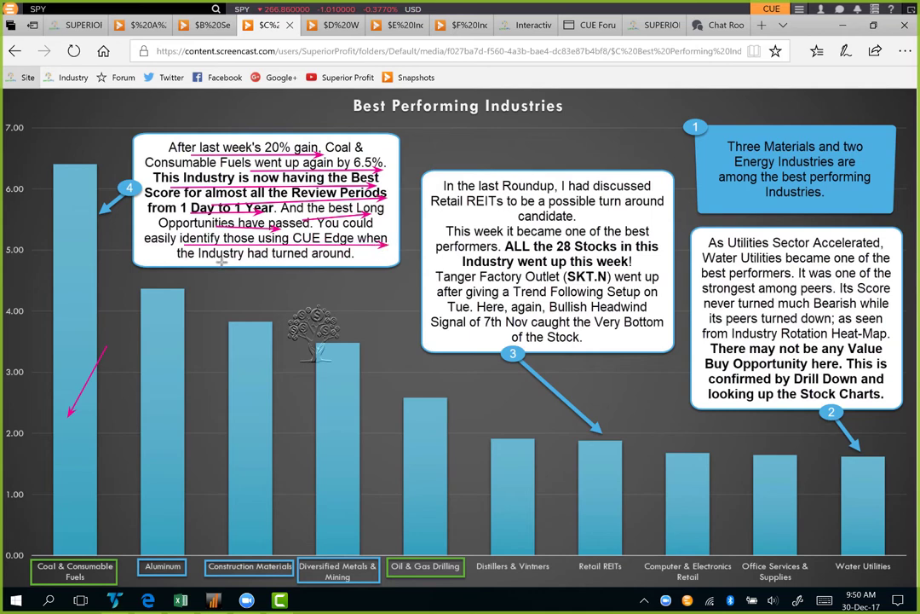
left_click_drag(208, 263, 328, 263)
key("Escape")
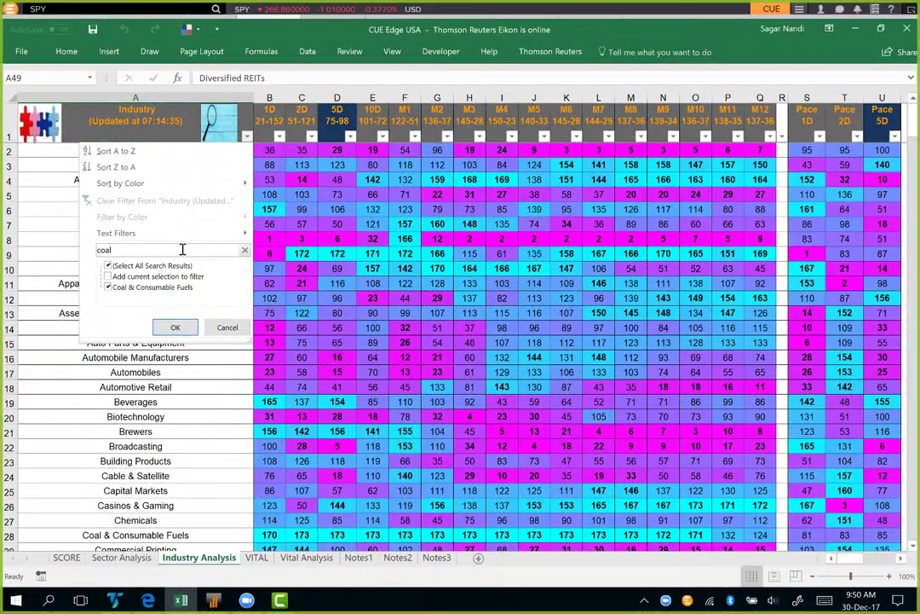
In the workbook's Industry Analysis sheet, filter the industries to Coal & Consumable Fuels and review its scores from 1D to M12.
key("Return")
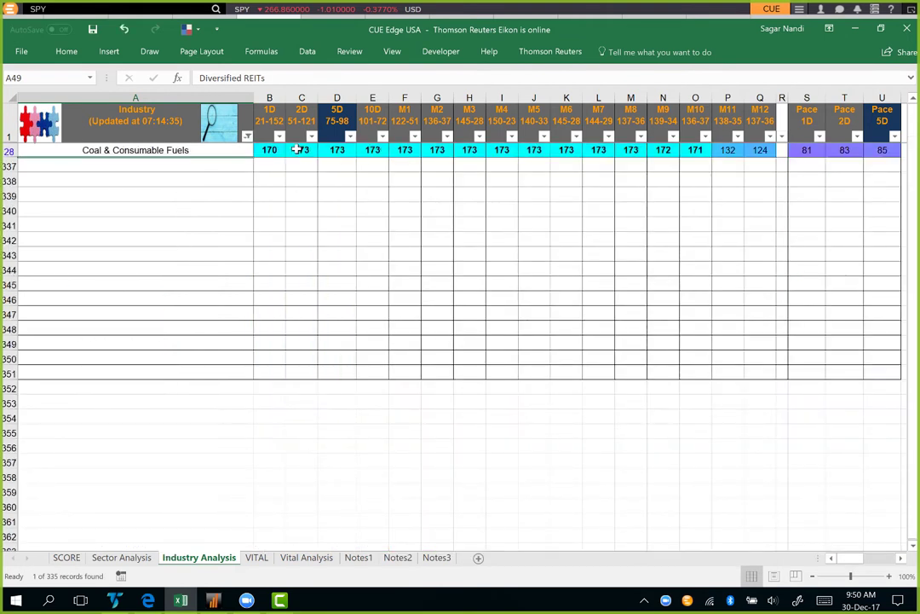
left_click(269, 151)
left_click_drag(270, 151, 760, 153)
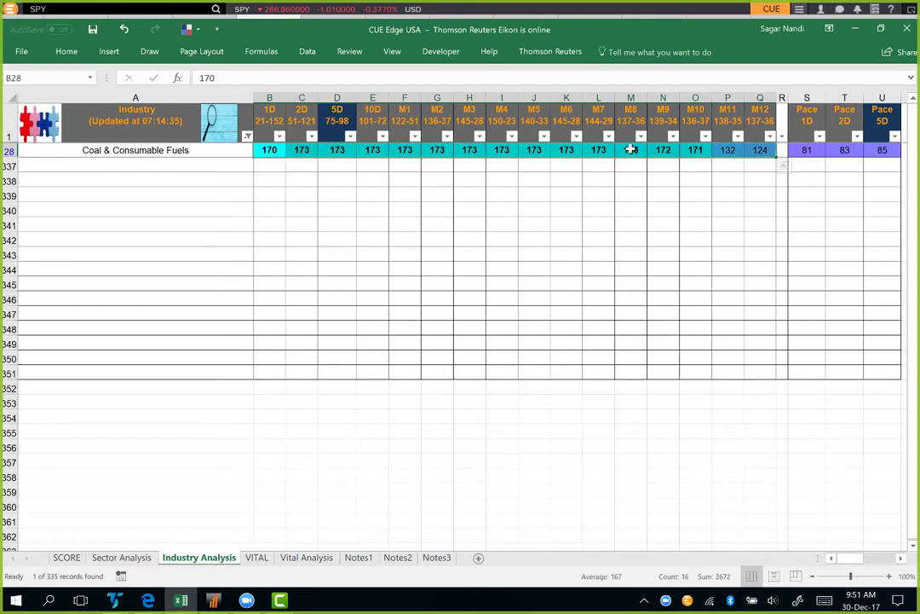
left_click_drag(630, 149, 756, 150)
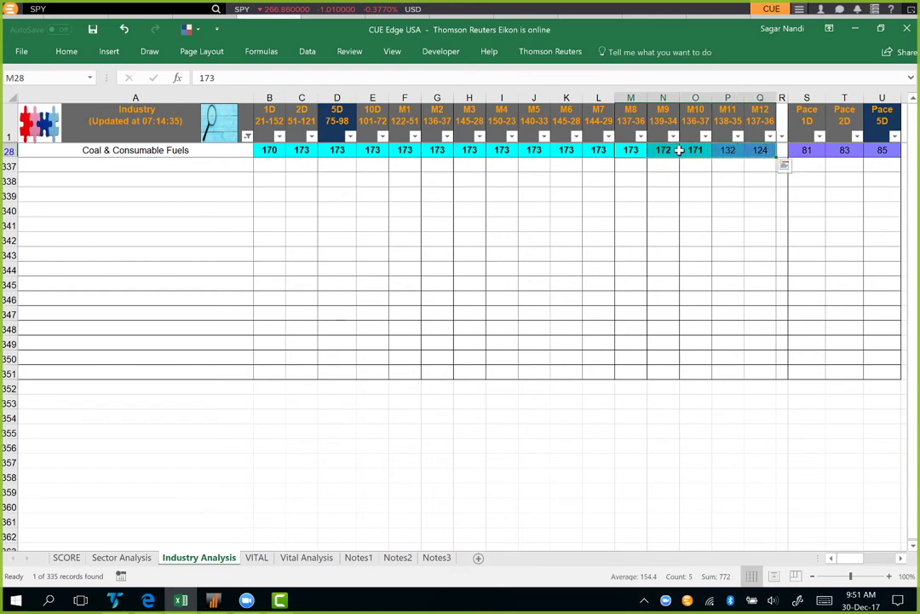
left_click(269, 149)
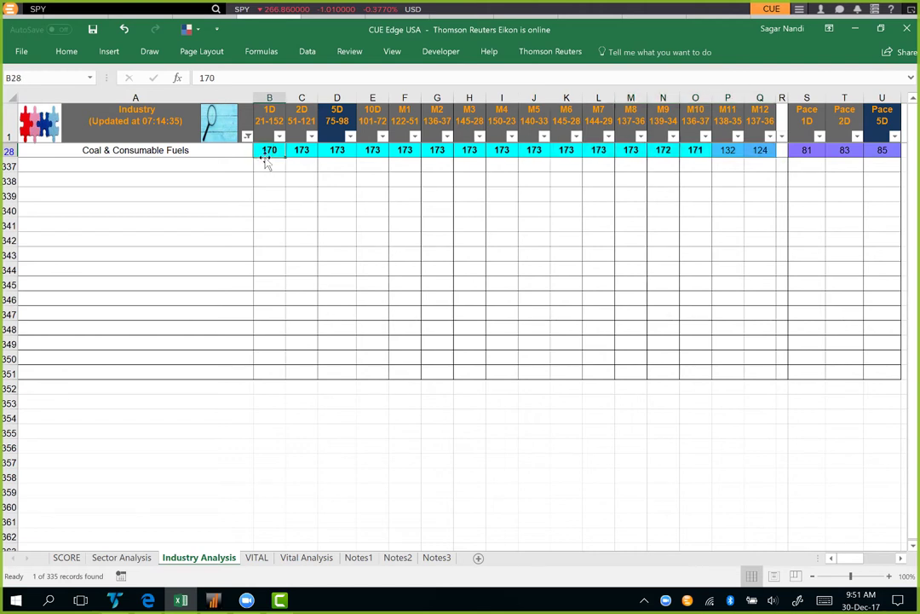
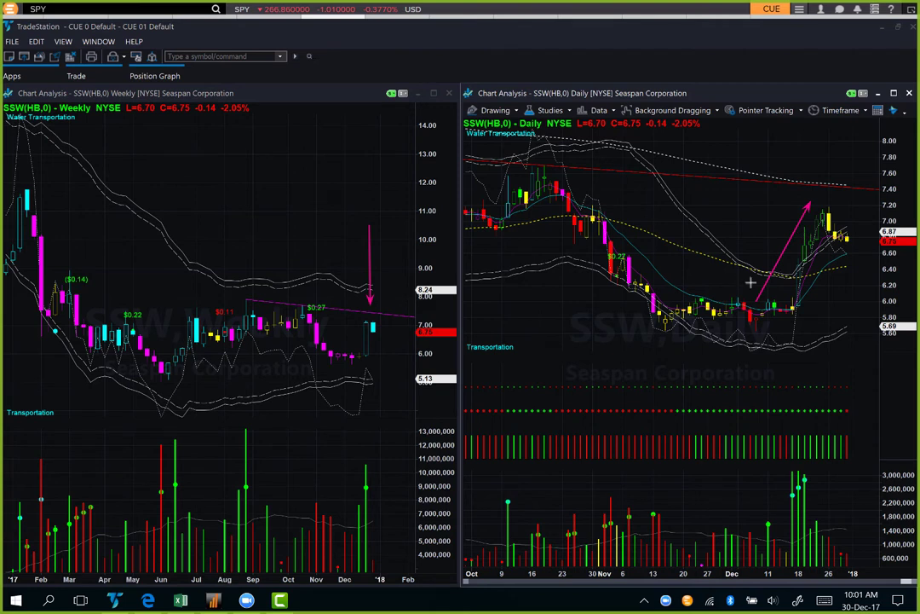
On TradeStation's SSW daily chart, draw arrows marking levels at about 6.1 and 6.55, the pullback and rebound, and the descending red trendline.
left_click_drag(697, 296, 816, 296)
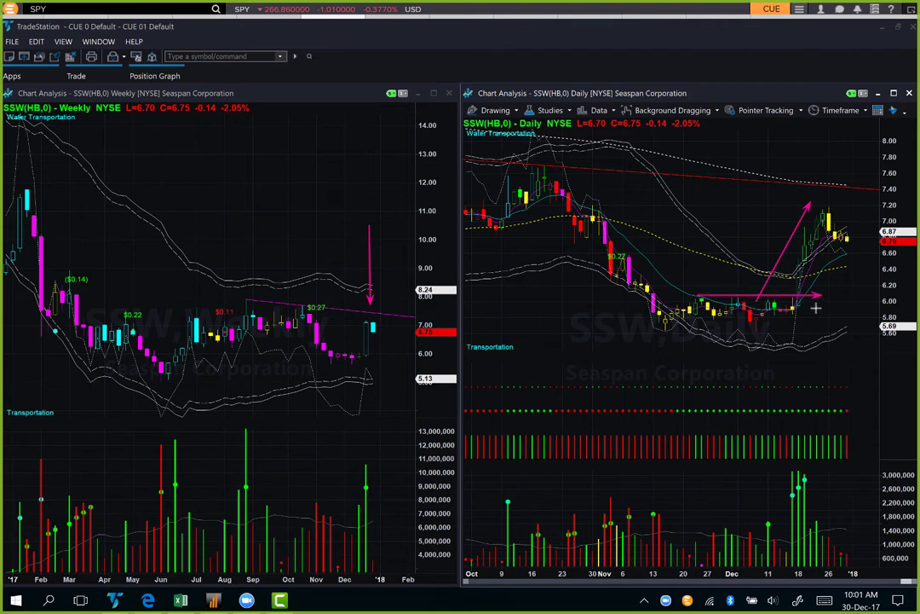
mouse_move(825, 236)
left_mouse_down()
mouse_move(846, 254)
mouse_move(861, 227)
left_mouse_up()
left_click_drag(848, 254, 891, 256)
left_click_drag(829, 186, 886, 191)
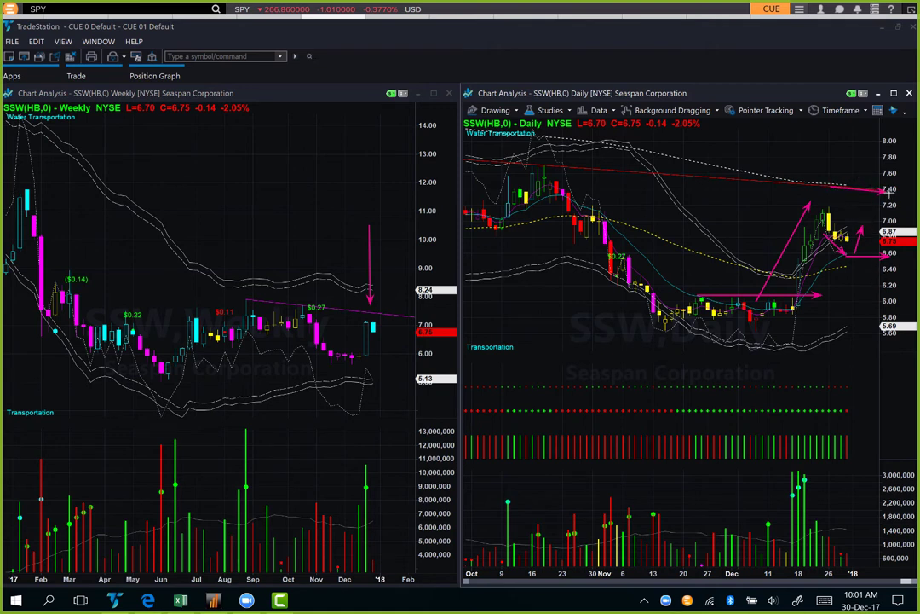
Point an arrow along the descending red trendline on the SSW daily chart and clear all the marks.
left_click_drag(818, 179, 884, 184)
key("Escape")
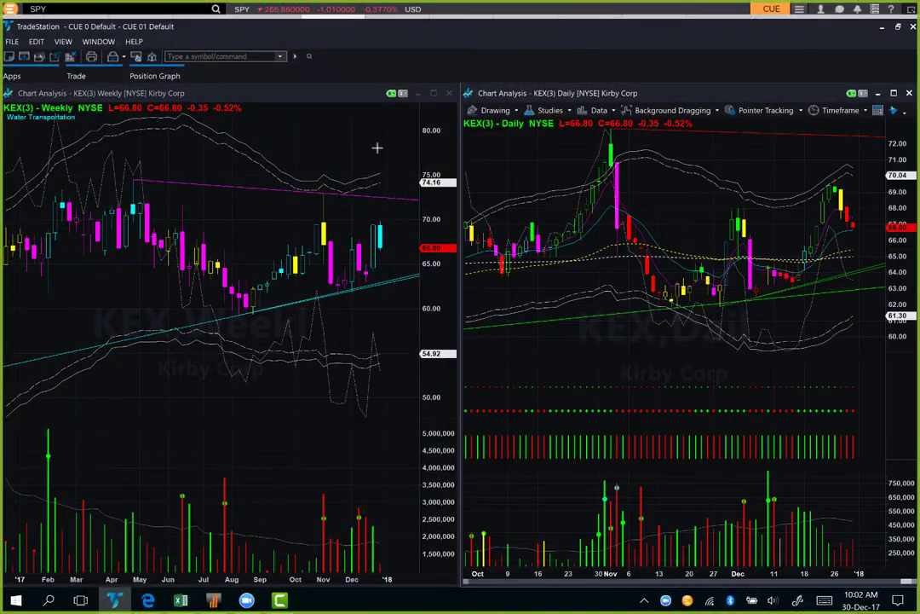
On the KEX charts, draw arrows marking the latest weekly bar, the daily rise to the late-December high and the pullback from it.
left_click_drag(377, 137, 376, 213)
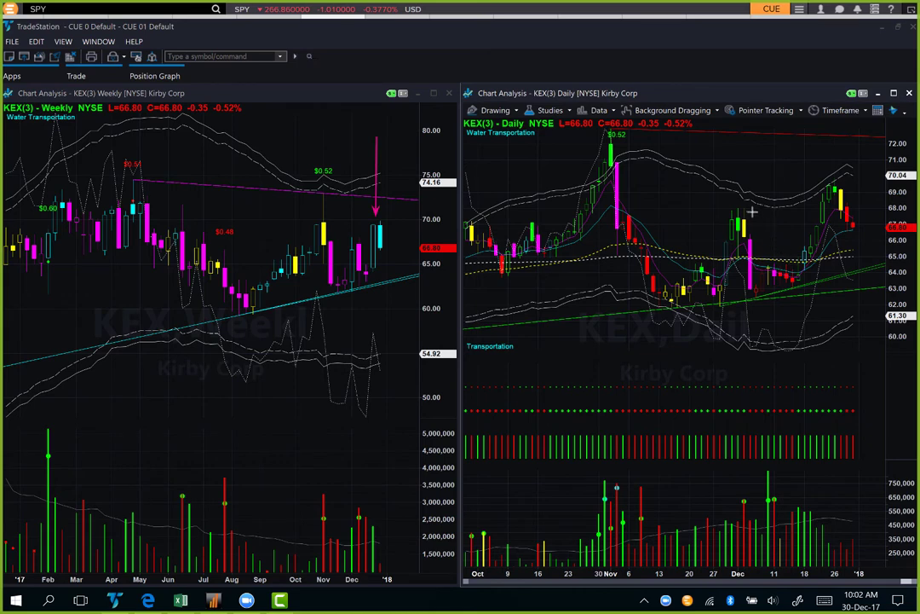
left_click_drag(748, 207, 822, 176)
mouse_move(842, 213)
left_mouse_down()
mouse_move(852, 230)
mouse_move(867, 215)
mouse_move(877, 243)
mouse_move(864, 221)
mouse_move(891, 237)
mouse_move(877, 239)
left_mouse_up()
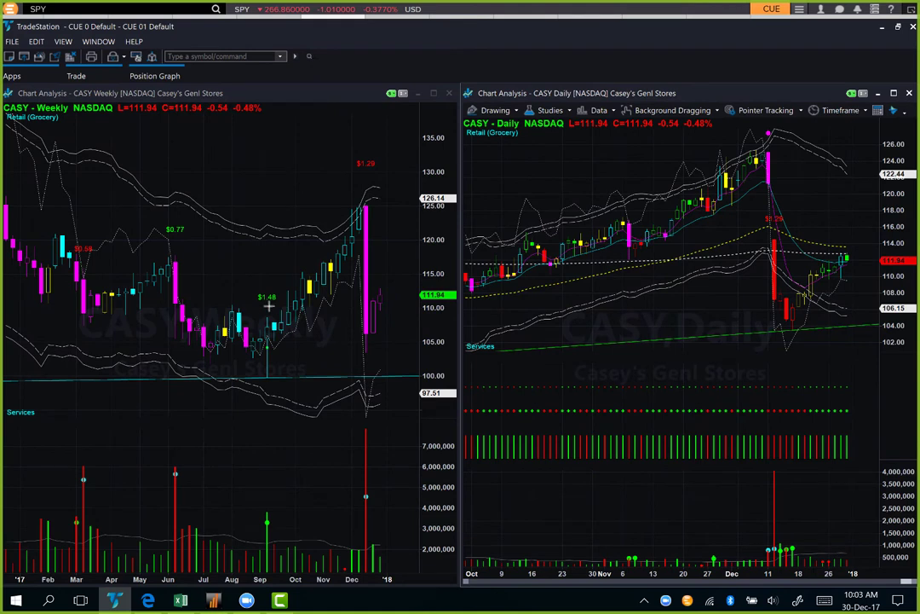
On the CASY weekly and daily charts, draw arrows along the rally, at the magenta dot near the December peak, and down the gap-down drop.
mouse_move(257, 309)
left_mouse_down()
mouse_move(309, 263)
mouse_move(345, 202)
left_mouse_up()
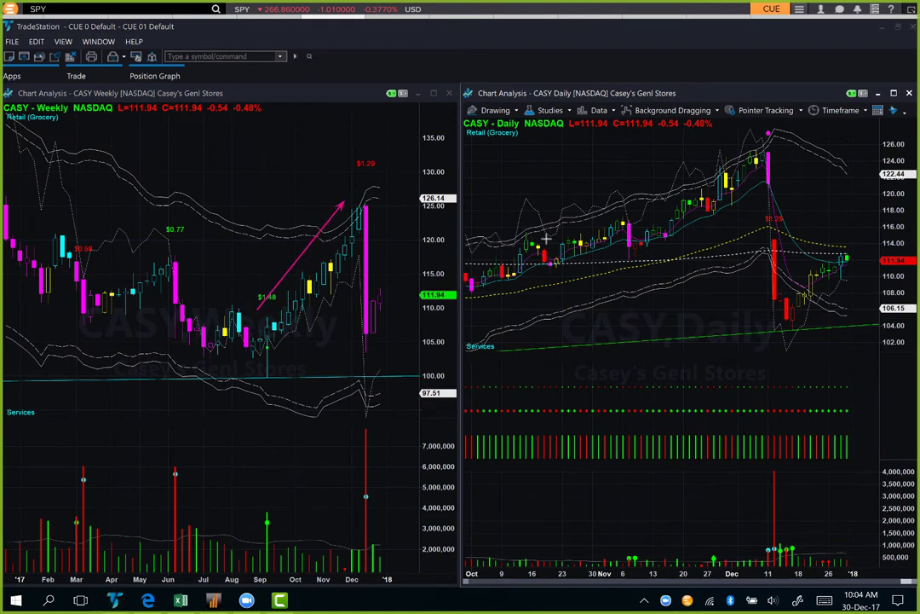
left_click_drag(528, 288, 753, 191)
left_click_drag(684, 139, 766, 134)
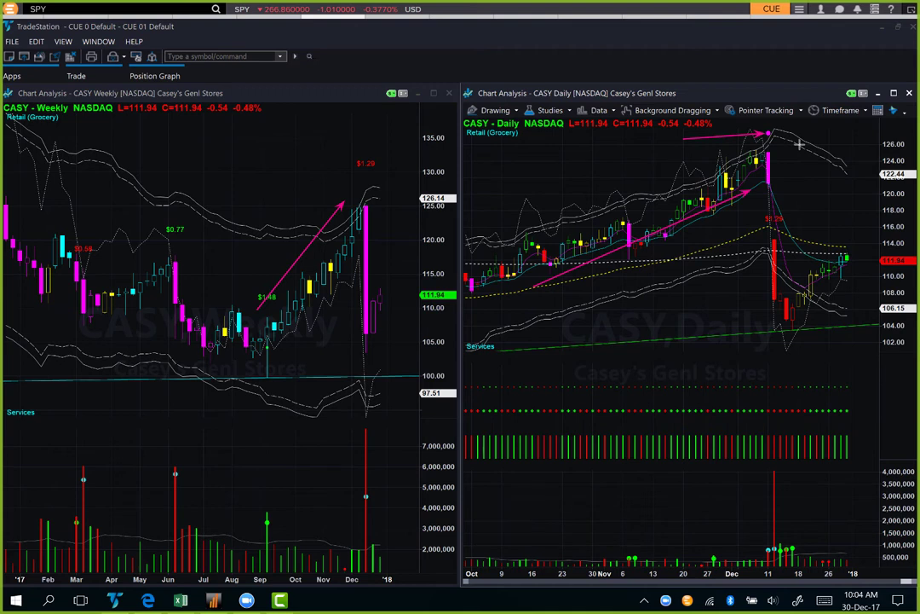
left_click_drag(777, 183, 793, 298)
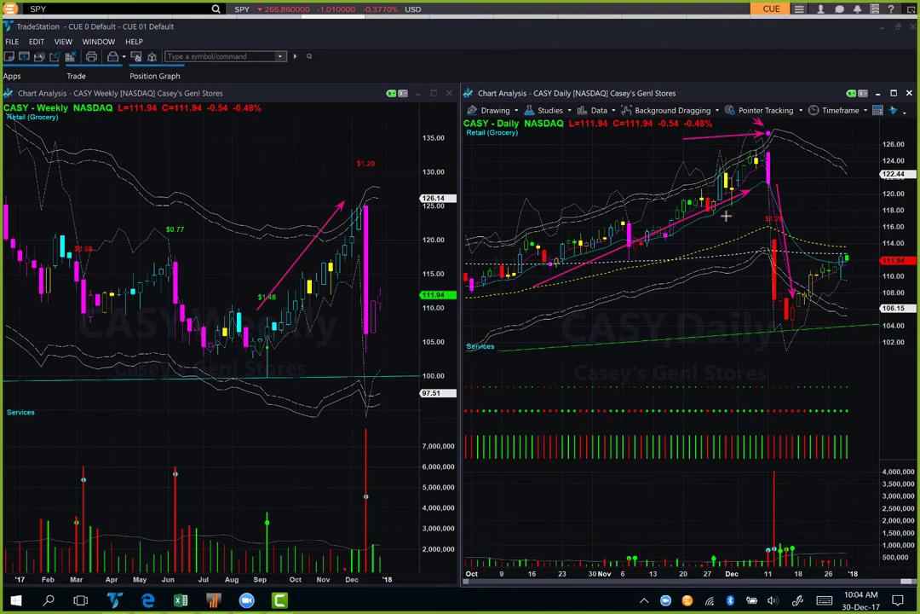
left_click_drag(739, 209, 775, 190)
left_click_drag(749, 222, 758, 313)
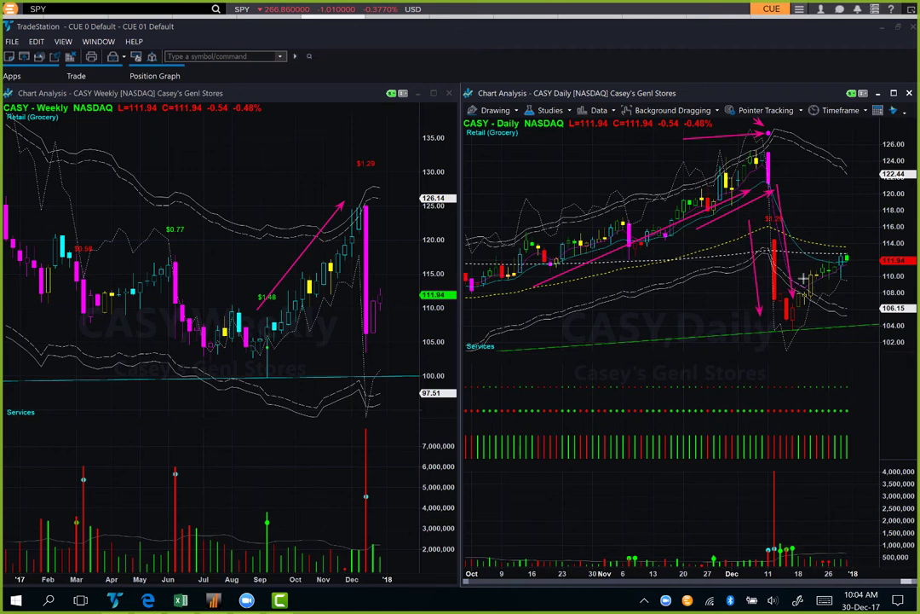
Draw arrows for CASY's rebound to about 113.6, the latest weekly bar and the projected drop toward 106, and clear all the marks.
left_click_drag(802, 277, 840, 246)
left_click_drag(845, 247, 880, 246)
left_click_drag(387, 199, 380, 279)
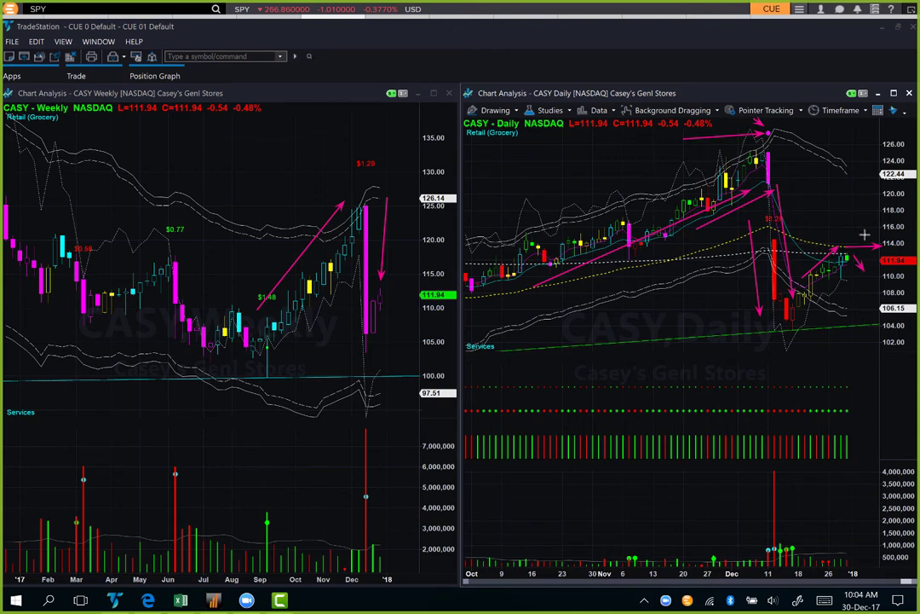
left_click_drag(865, 237, 852, 259)
mouse_move(856, 264)
left_mouse_down()
mouse_move(899, 261)
mouse_move(862, 246)
mouse_move(889, 244)
mouse_move(855, 300)
mouse_move(877, 309)
left_mouse_up()
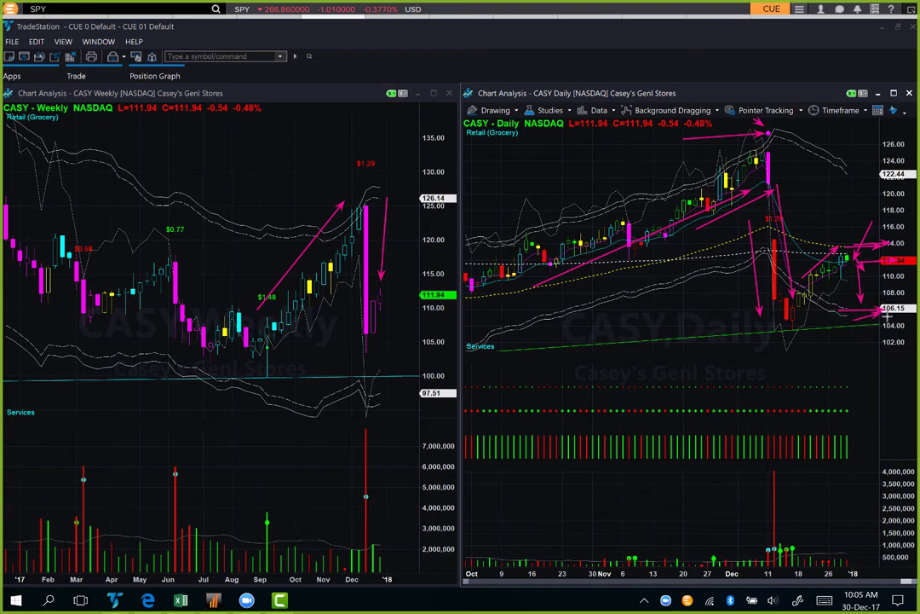
left_click_drag(813, 345, 886, 340)
key("Escape")
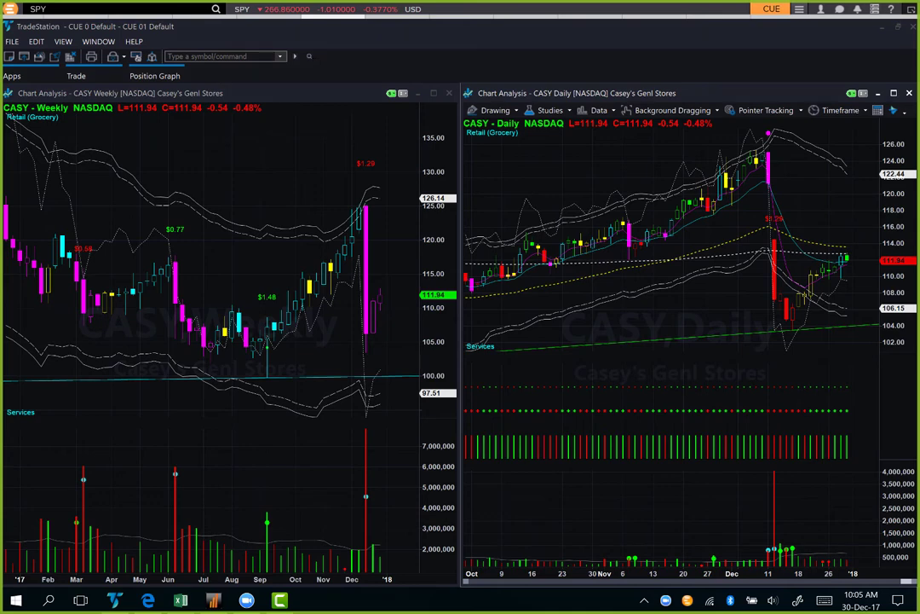
Switch to the Edge browser showing the Accelerating Industries chart.
left_click(148, 600)
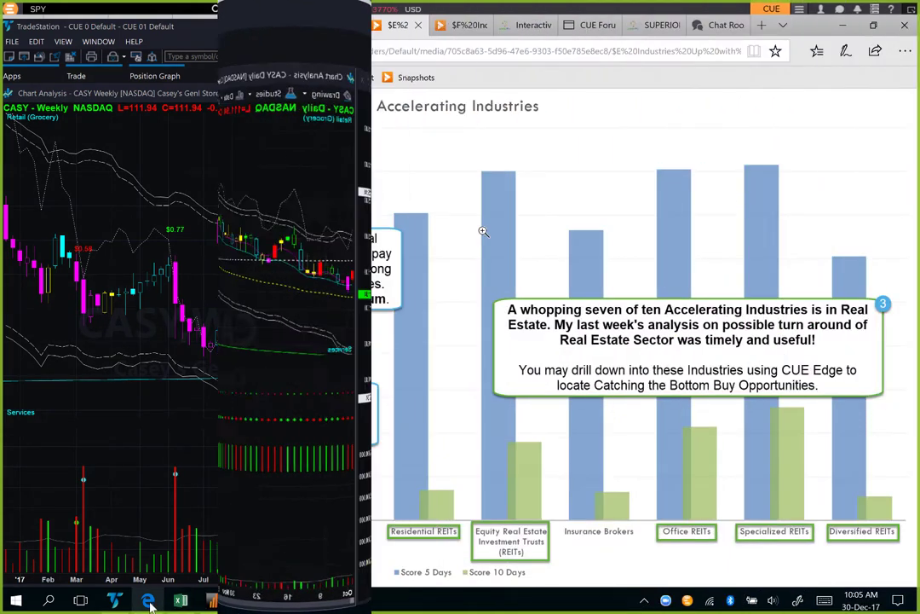